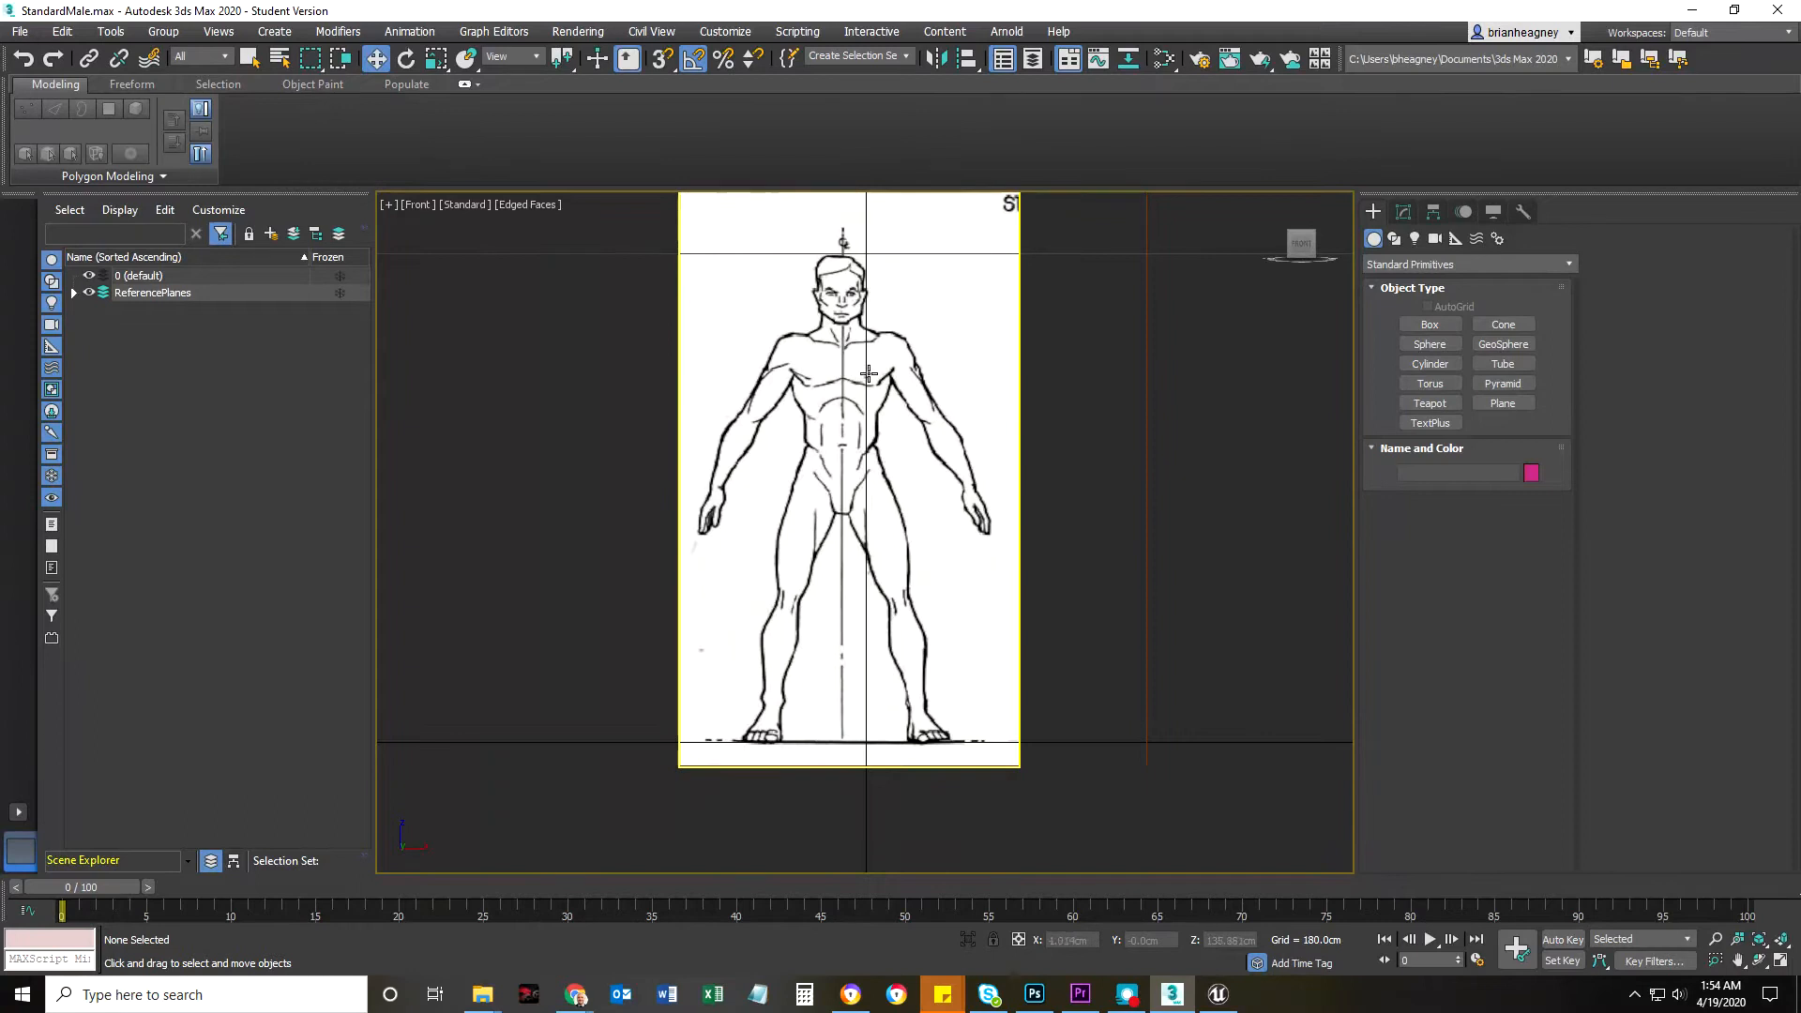
Move the front reference plane along X to about 2.8 cm so the figure's centre line meets the vertical origin axis.
click(928, 472)
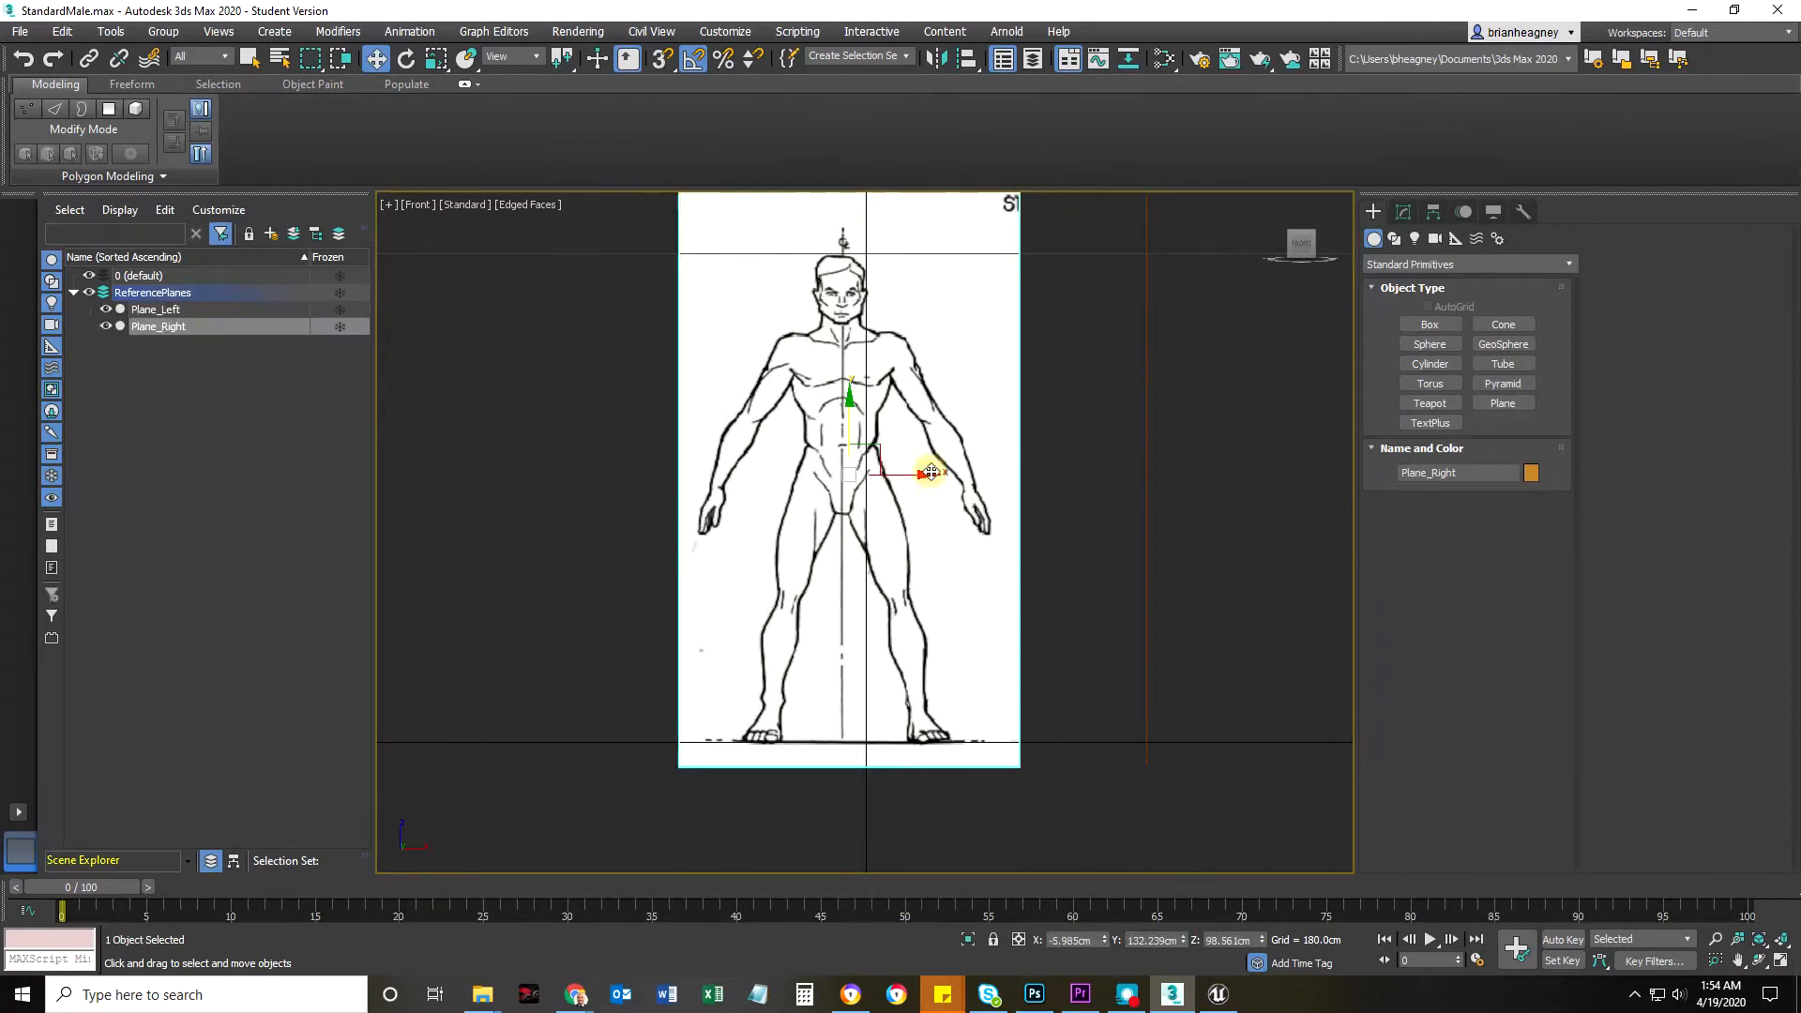
drag(906, 474, 930, 474)
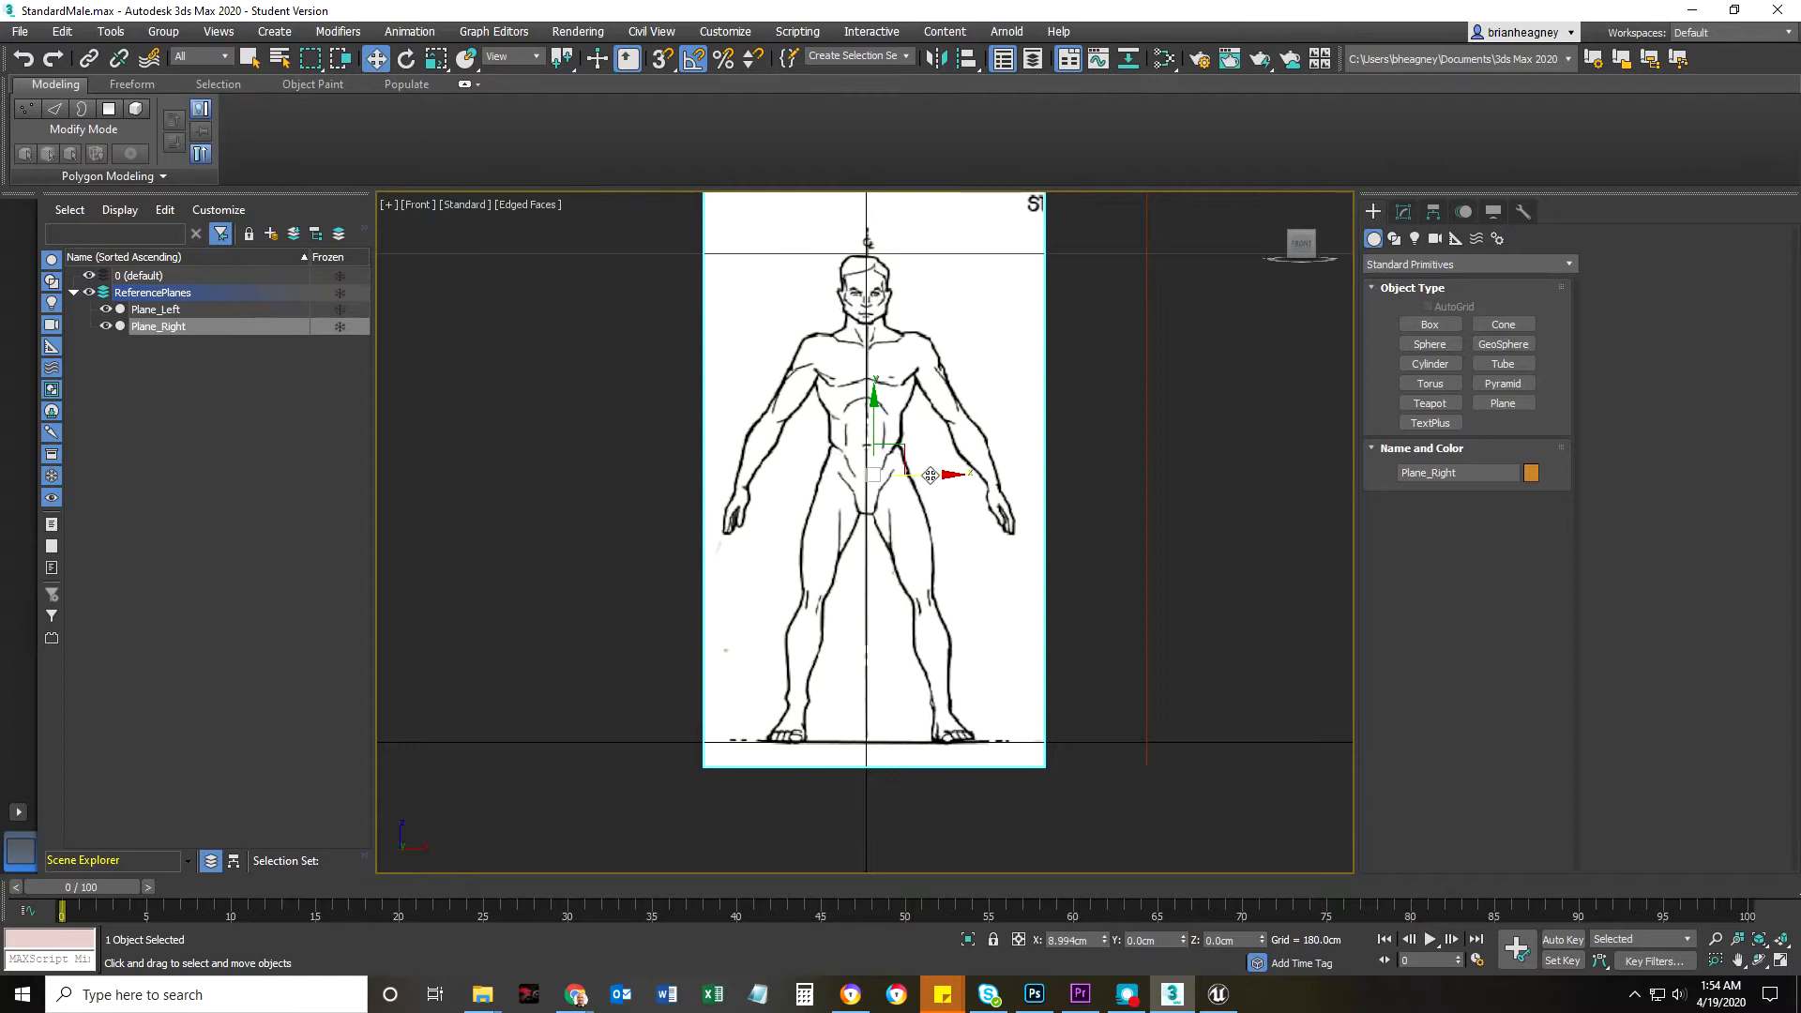
scroll(930, 474, up, 5)
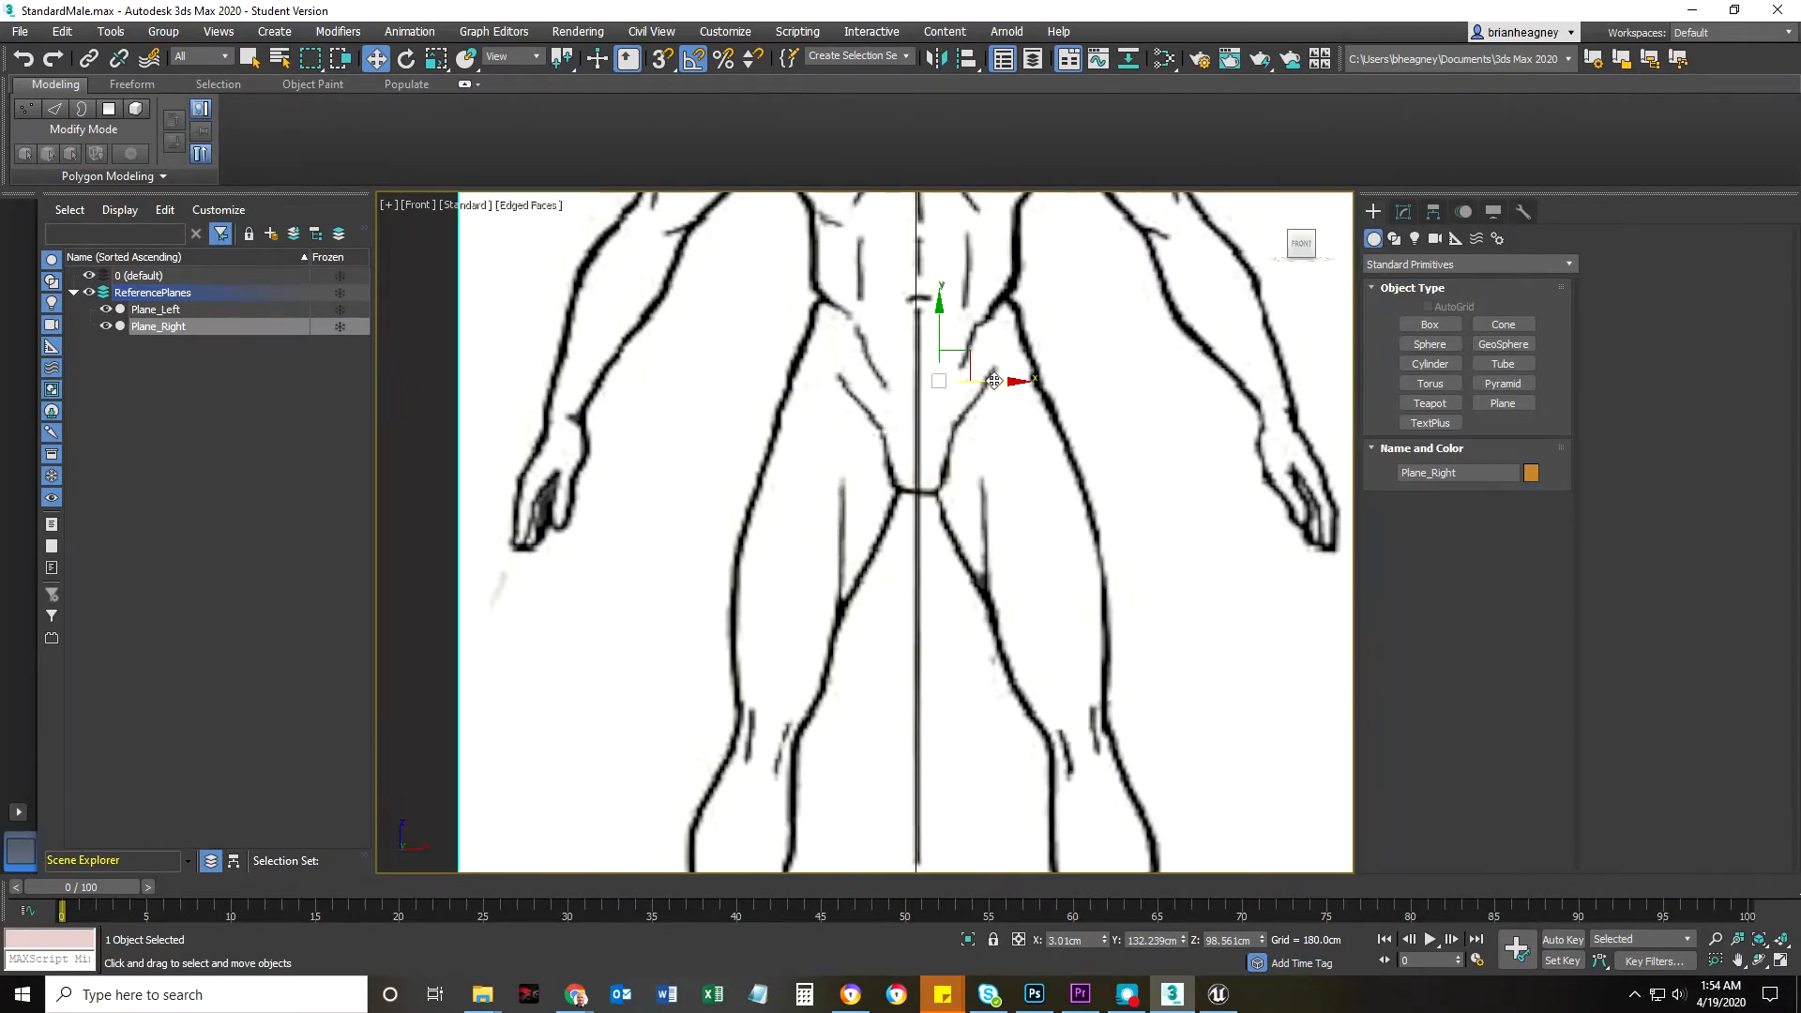
scroll(774, 473, down, 6)
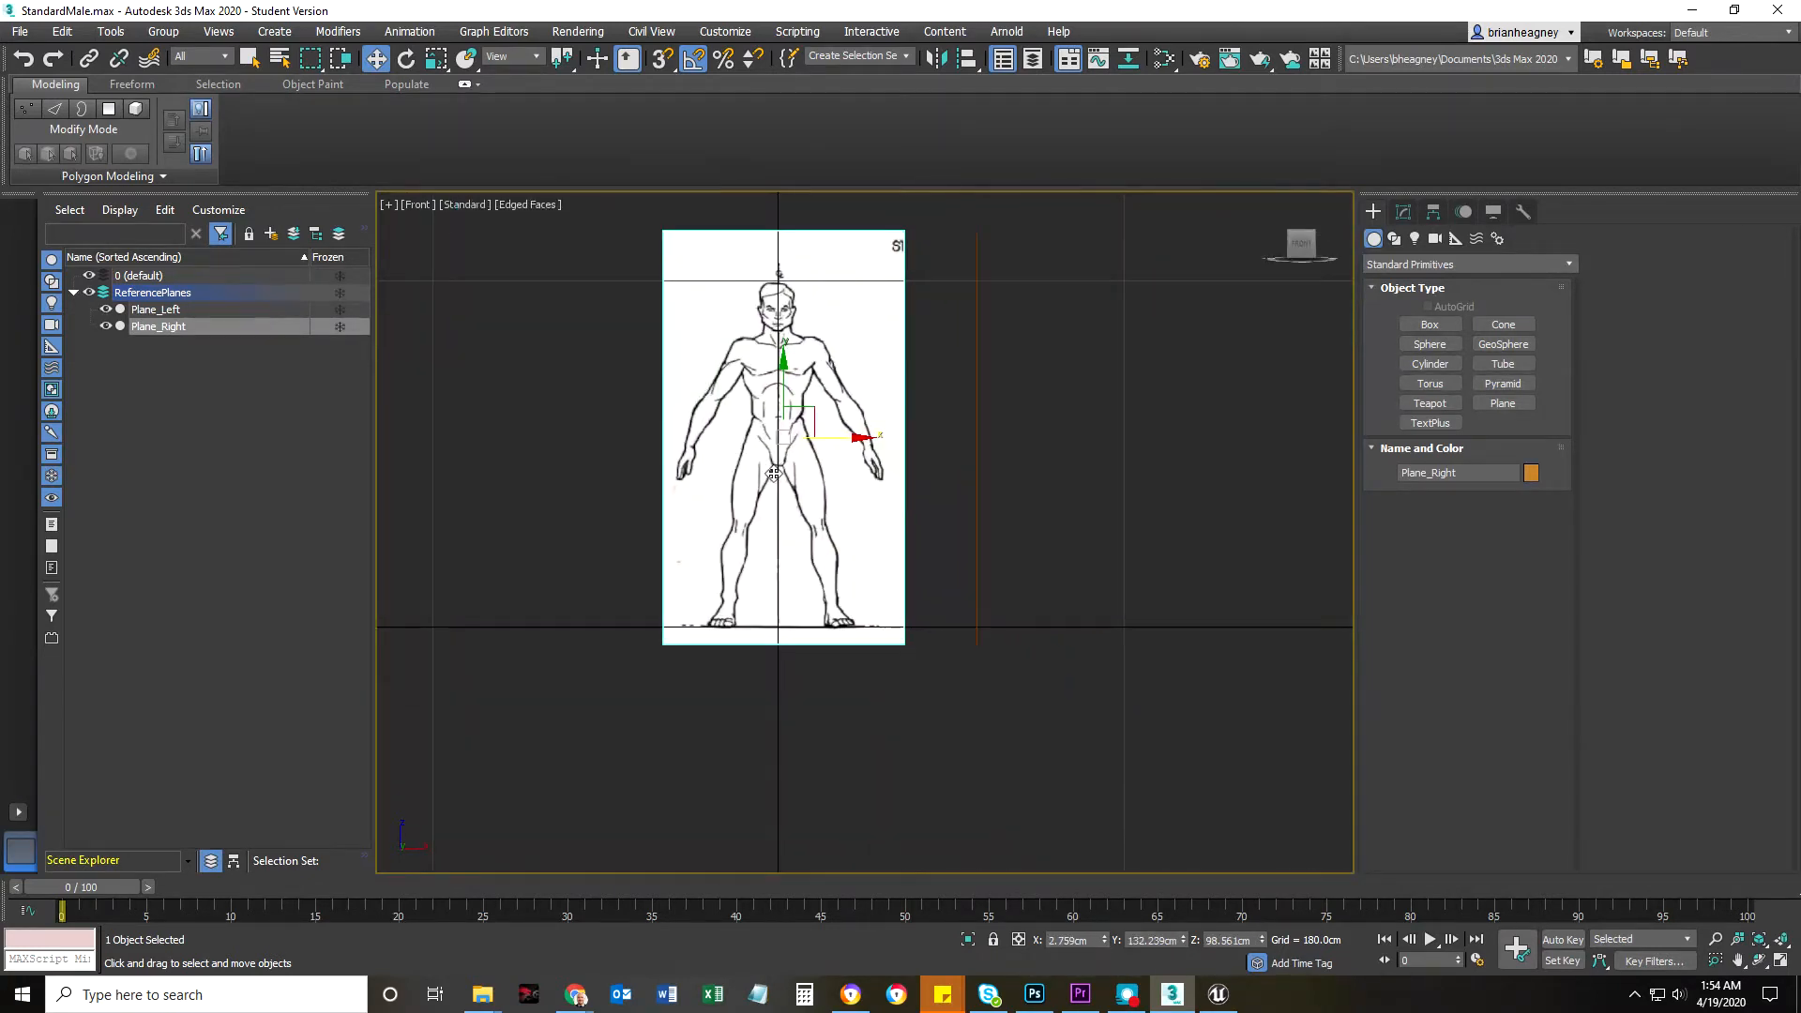
In the left view, move the side reference plane along Y to about -2.5 cm so its centre line meets the origin axis.
key(l)
middle_drag(918, 495, 875, 552)
click(859, 468)
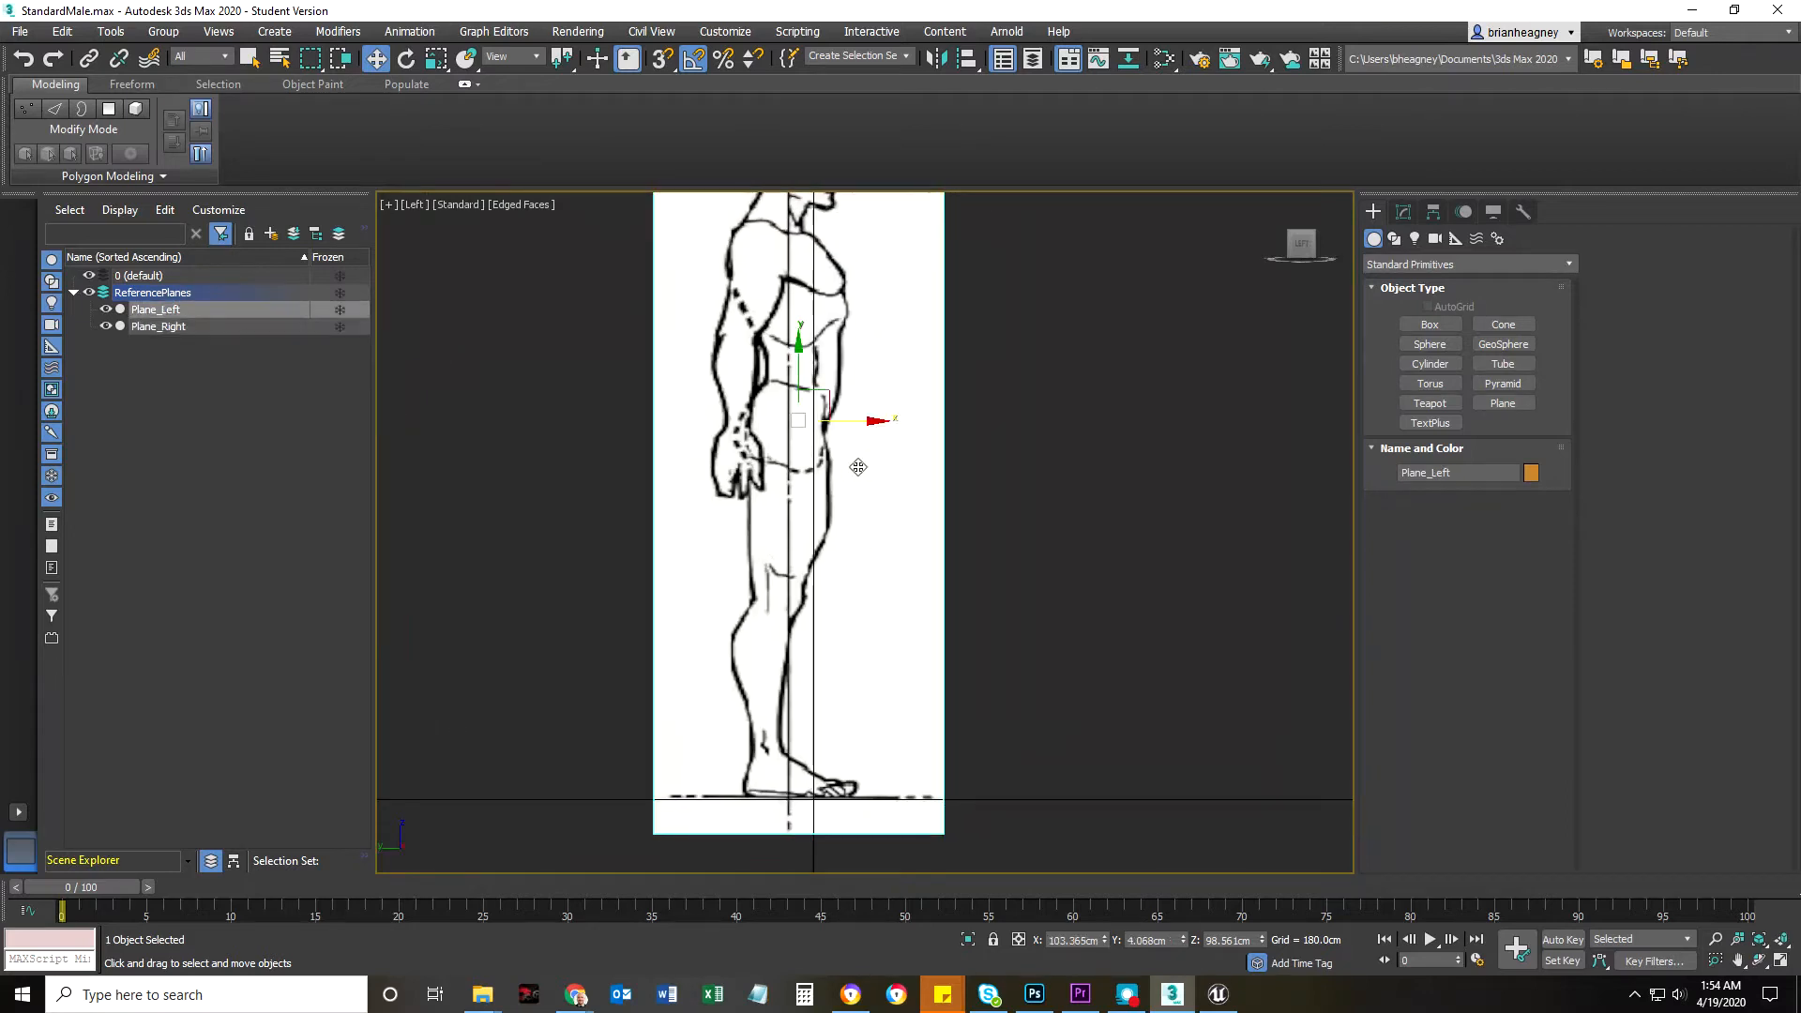
drag(870, 424, 893, 421)
scroll(855, 469, down, 5)
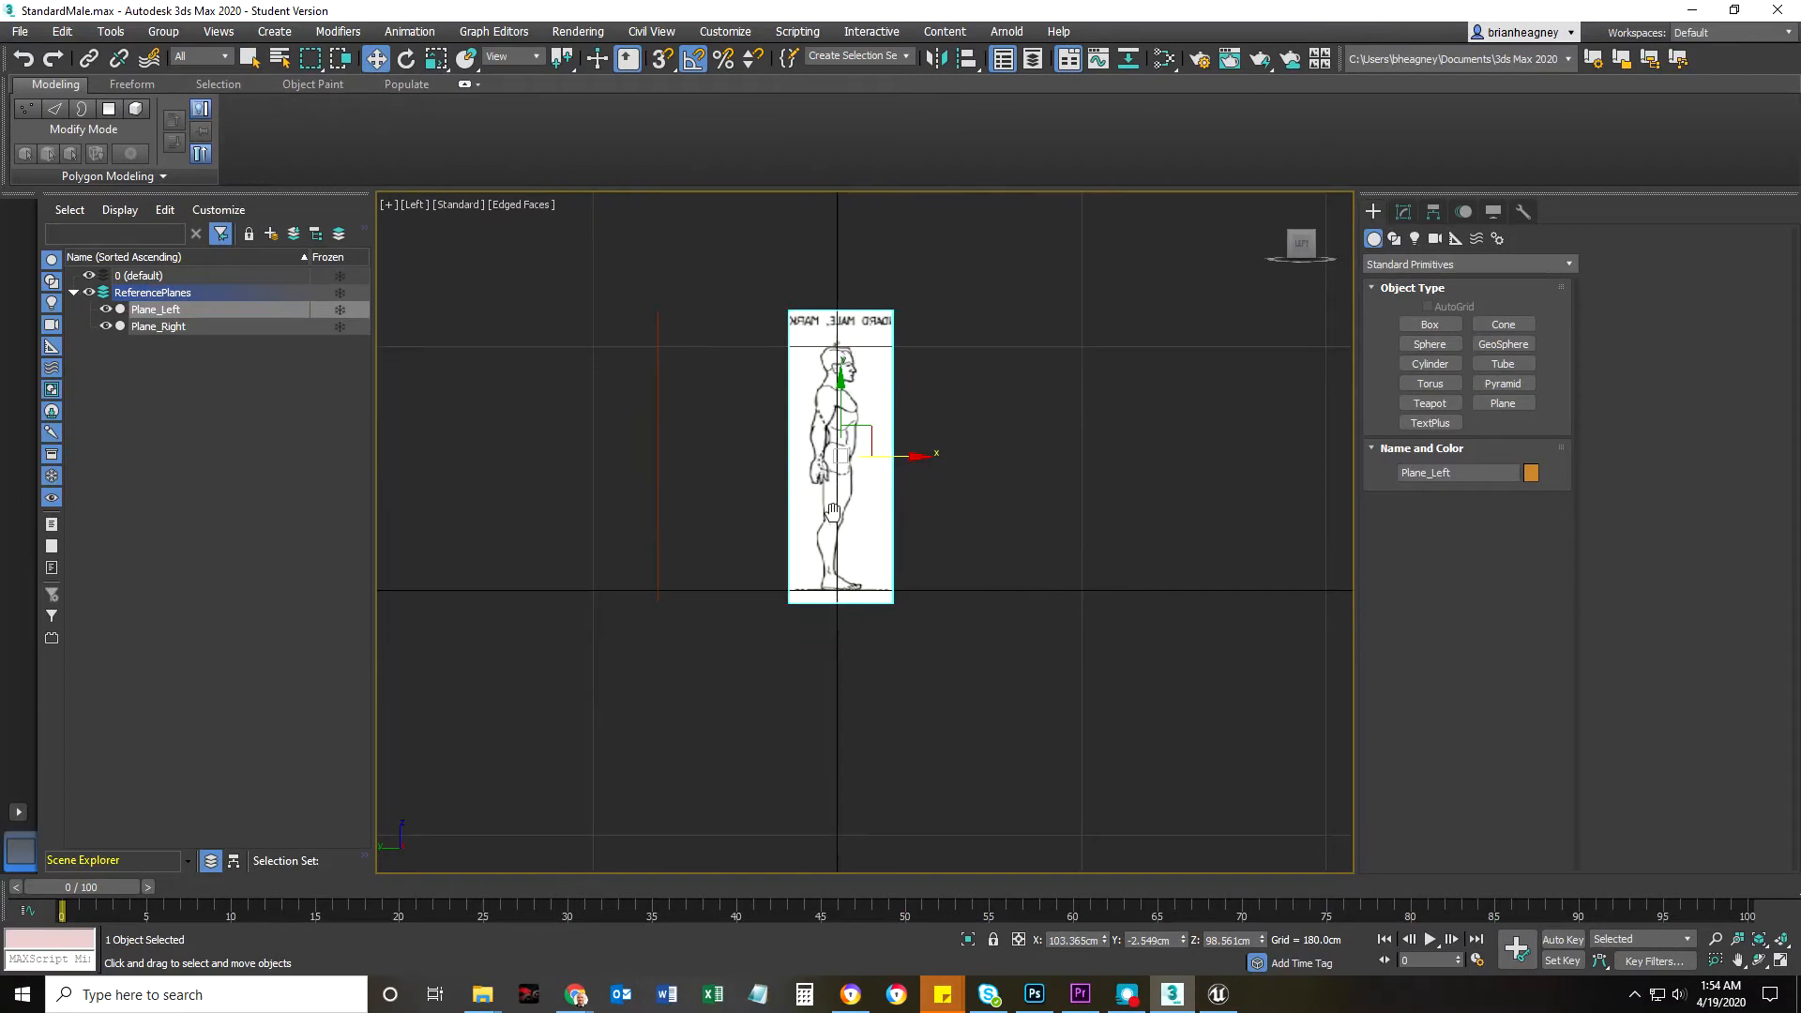
Freeze the ReferencePlanes layer.
alt+middle_drag(849, 561, 751, 567)
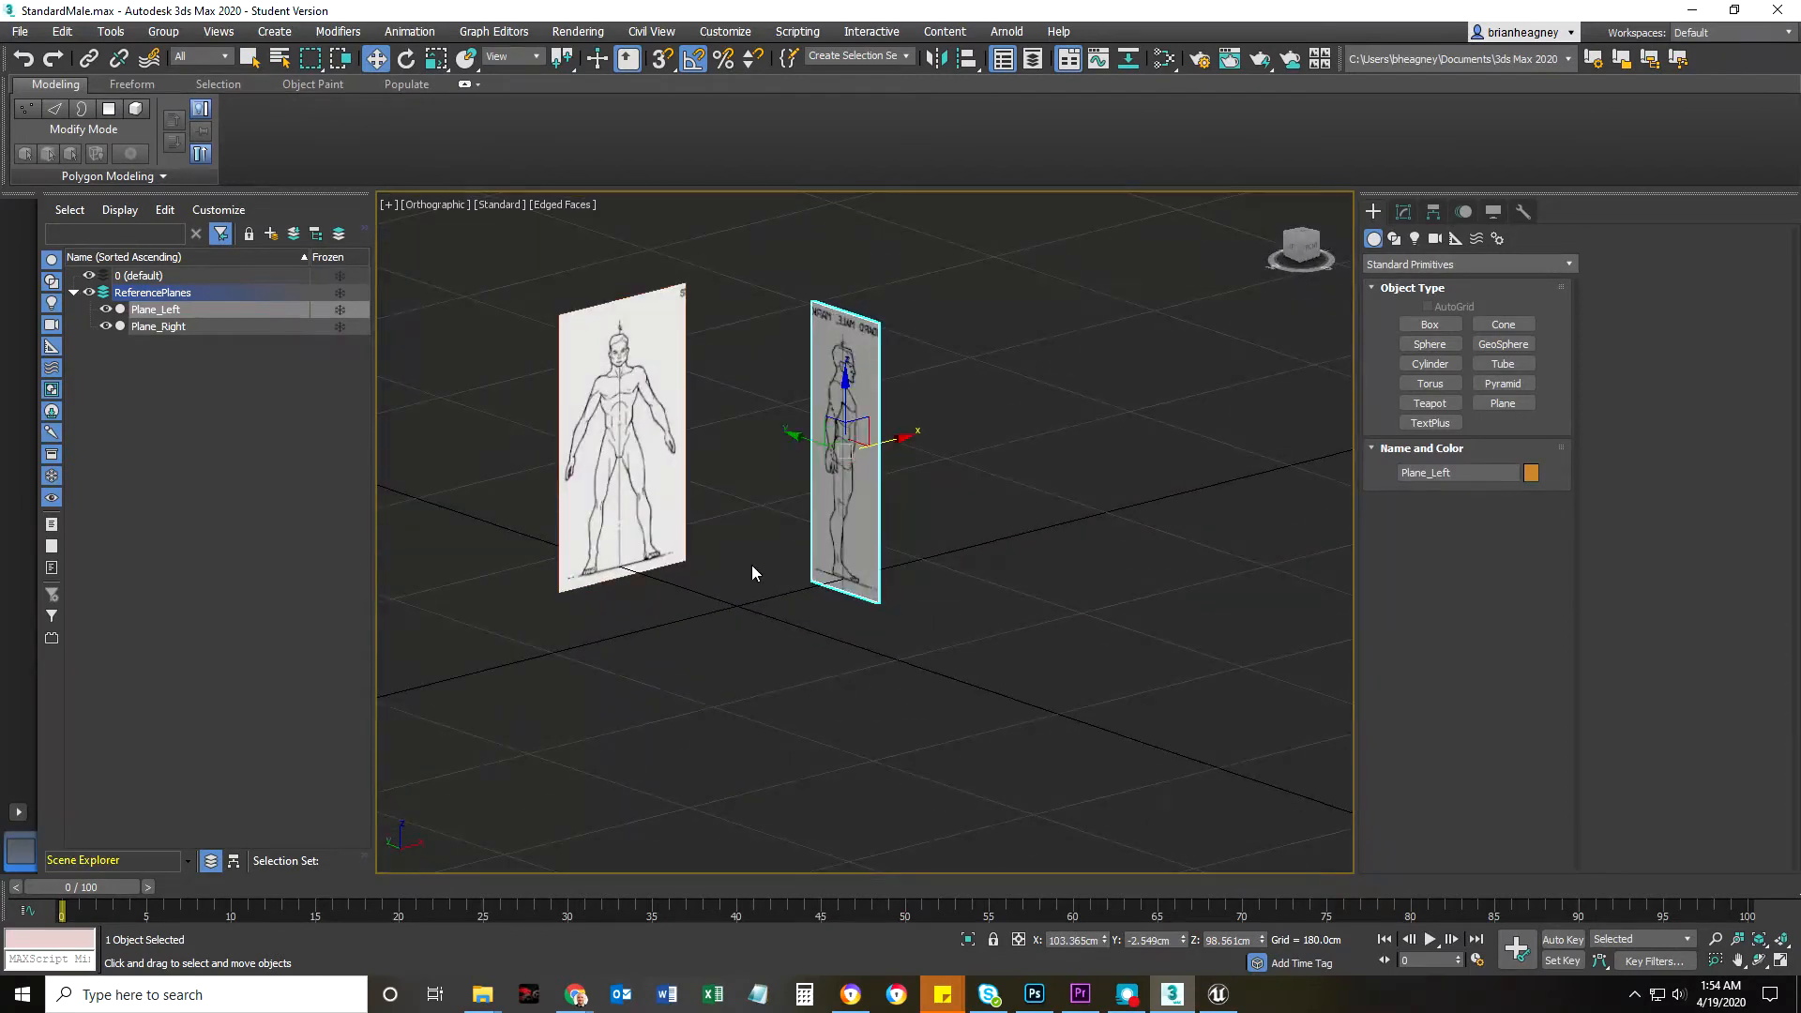
click(208, 345)
click(339, 294)
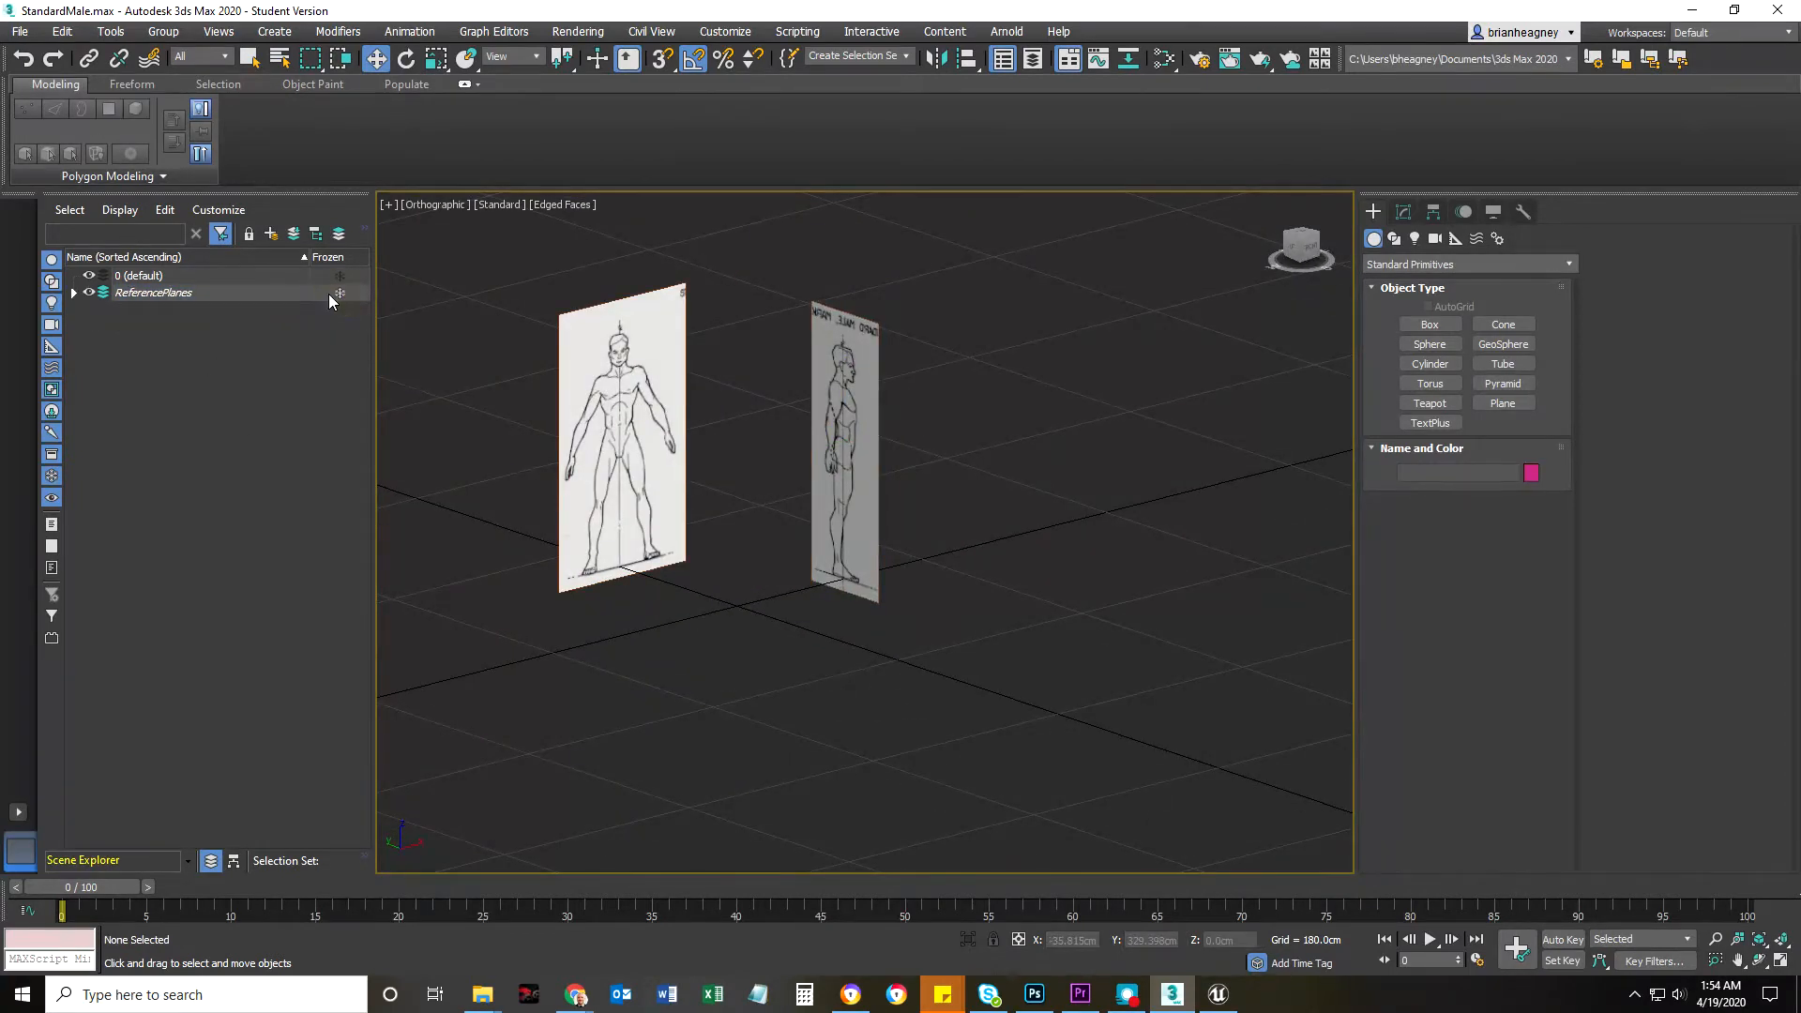
click(475, 495)
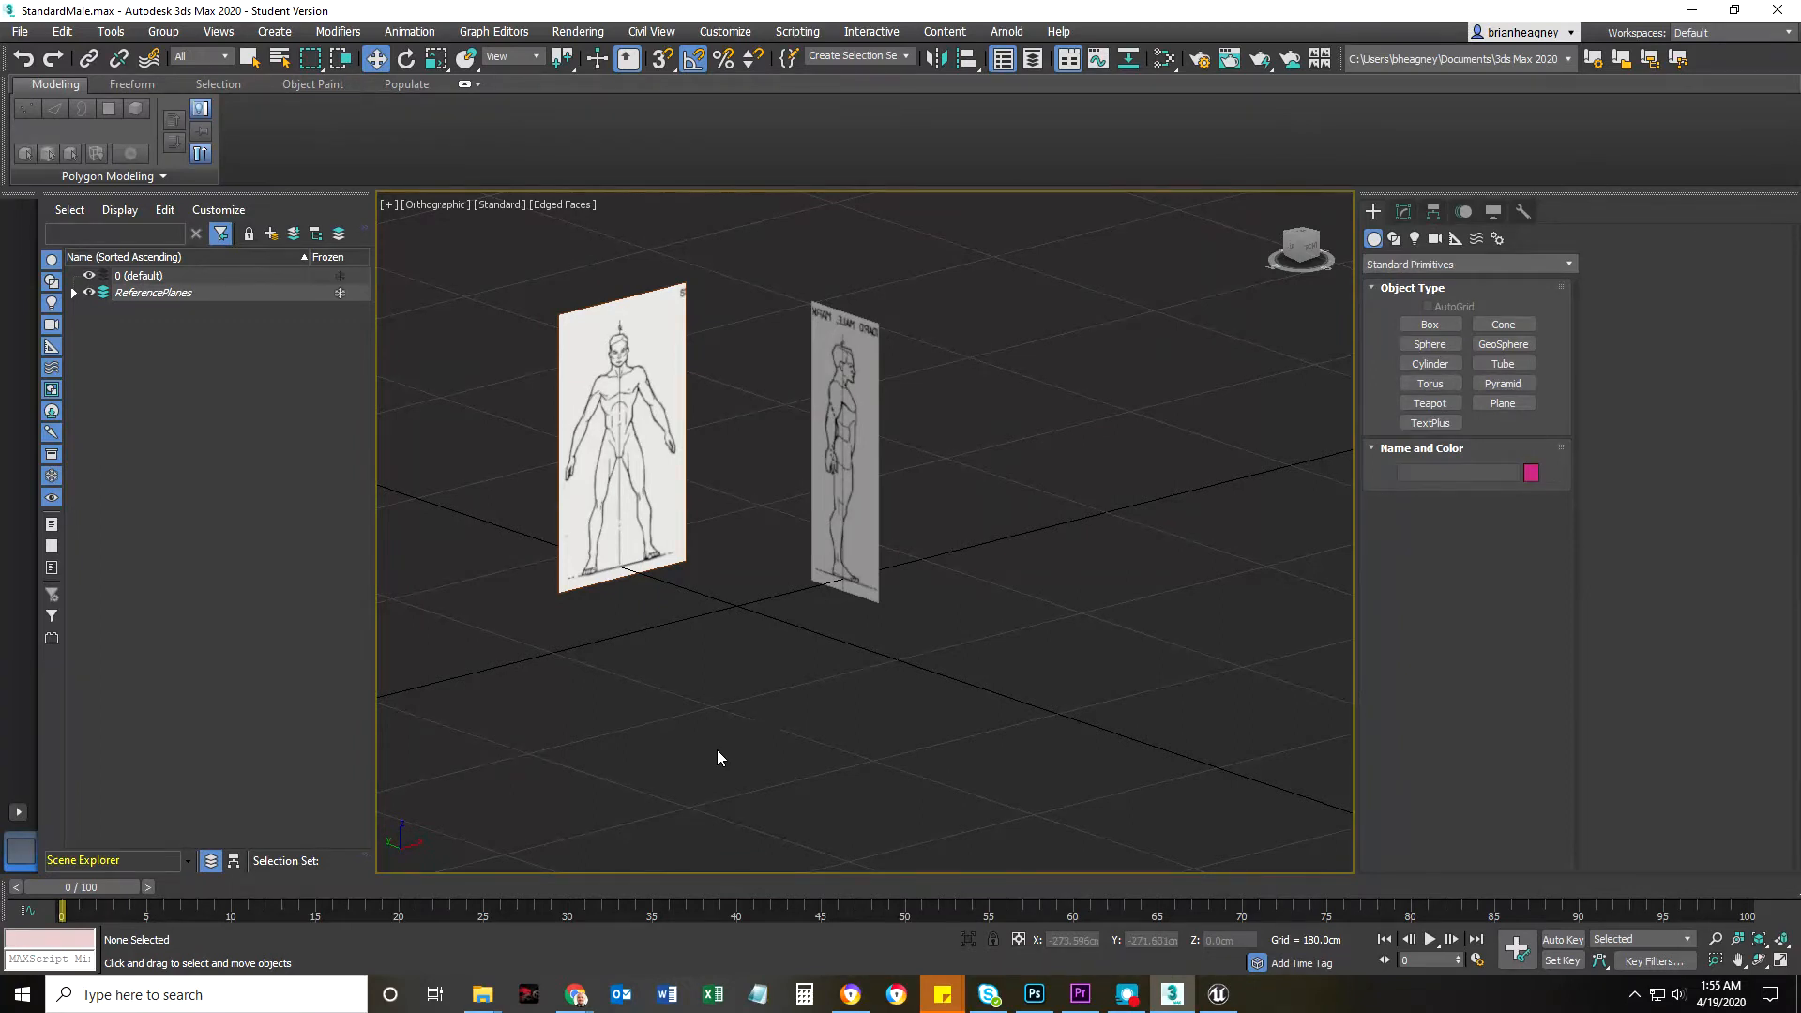
Add a Standard material in the Slate Material Editor and name it Blue.
click(1164, 60)
middle_drag(255, 548, 289, 373)
scroll(289, 374, down, 1)
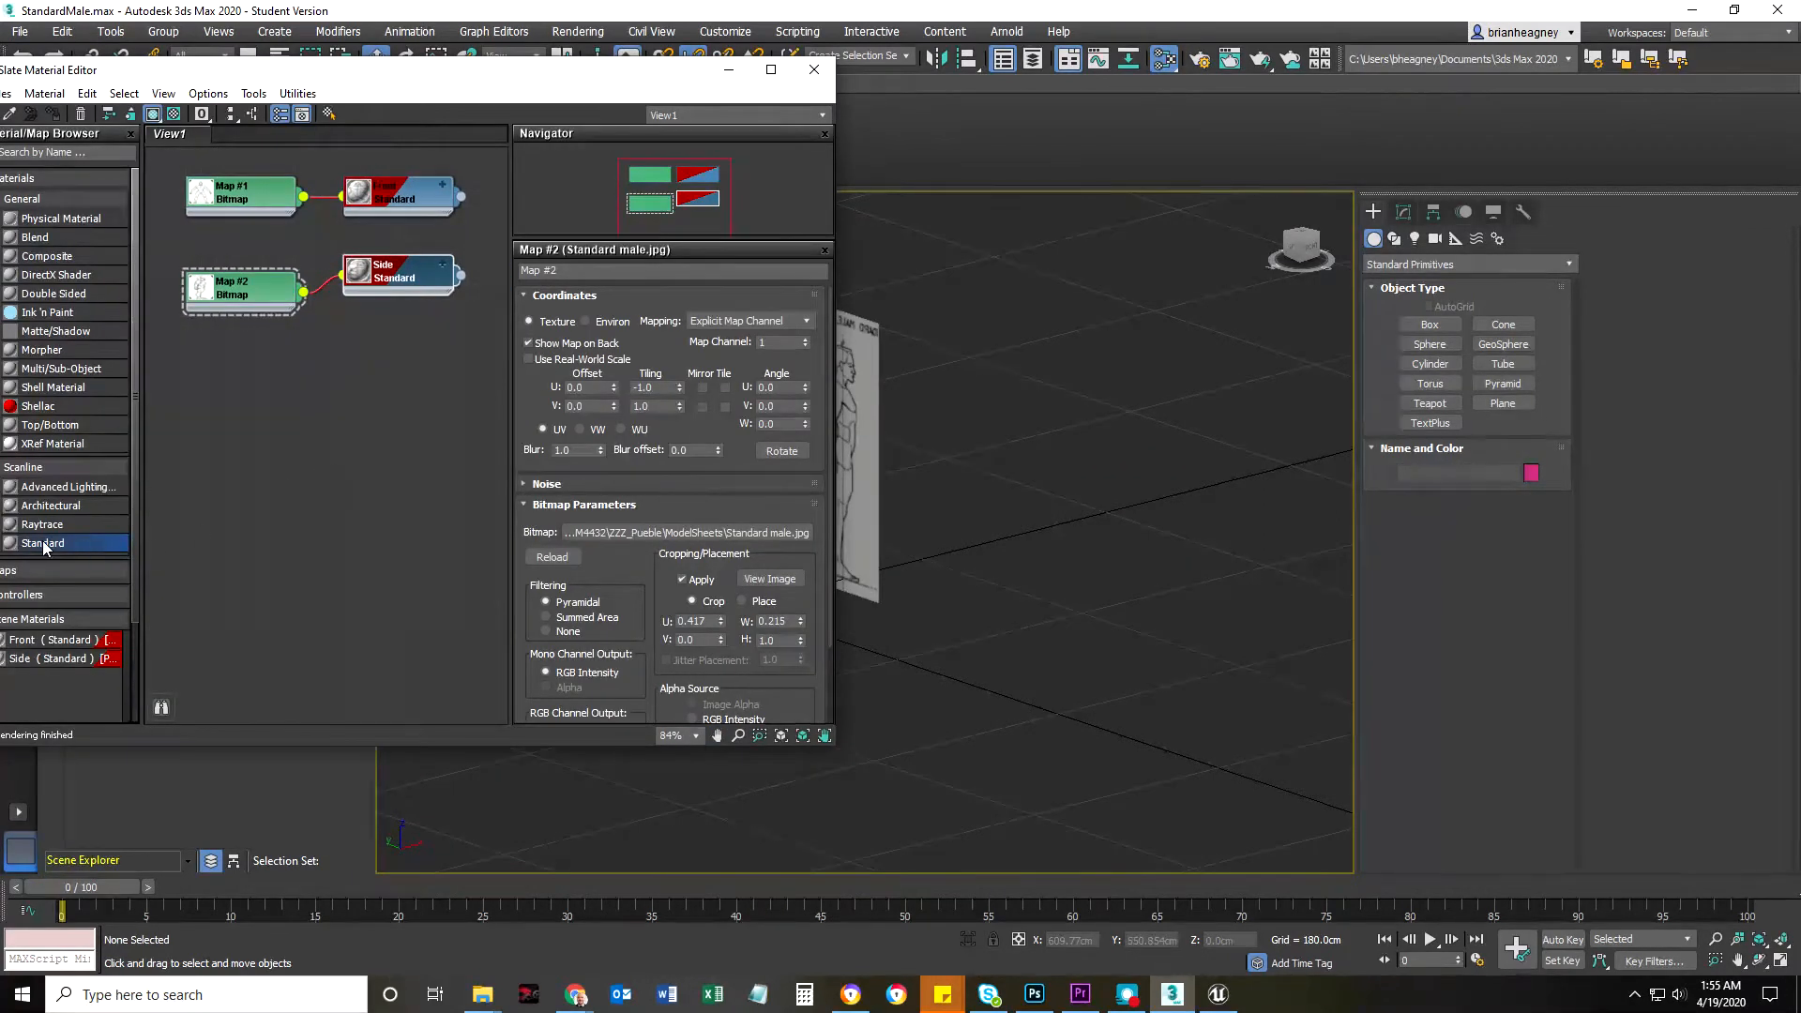
drag(311, 451, 343, 432)
double_click(311, 429)
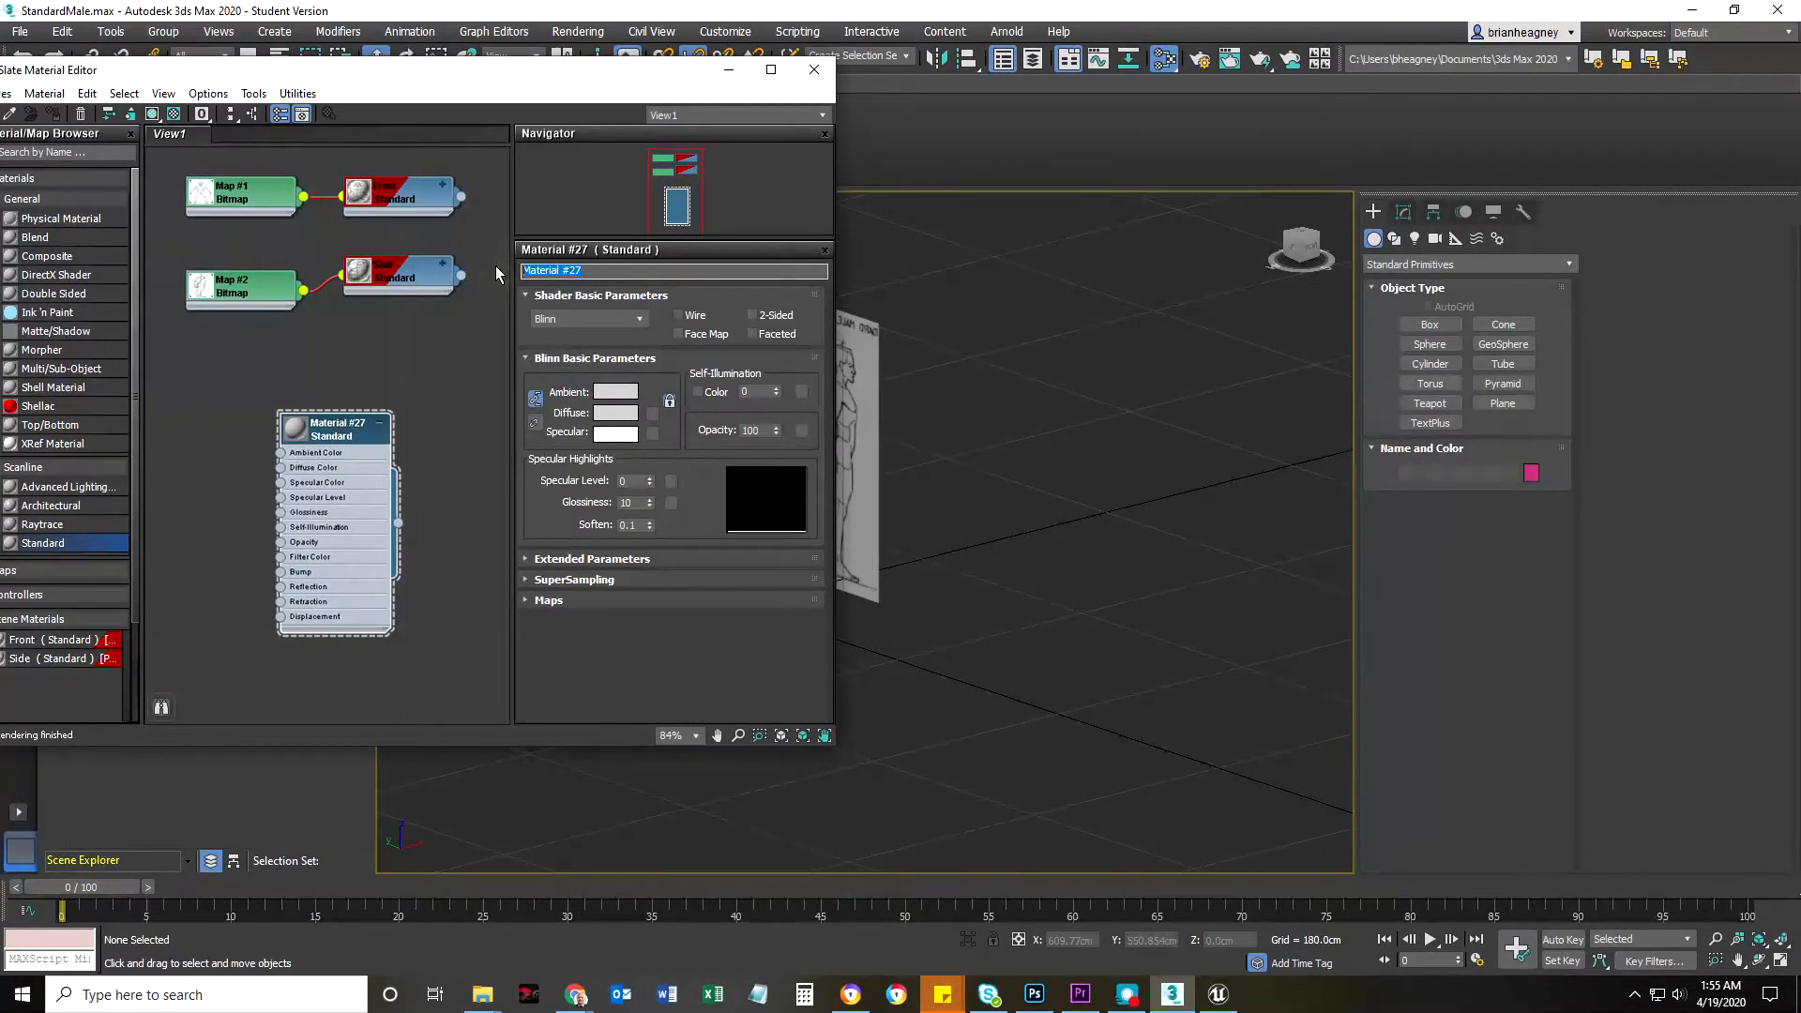
text(Blue)
key(Return)
Give the Blue material a saturated blue diffuse colour and a specular level of 48, and close the material editor.
click(616, 413)
click(472, 200)
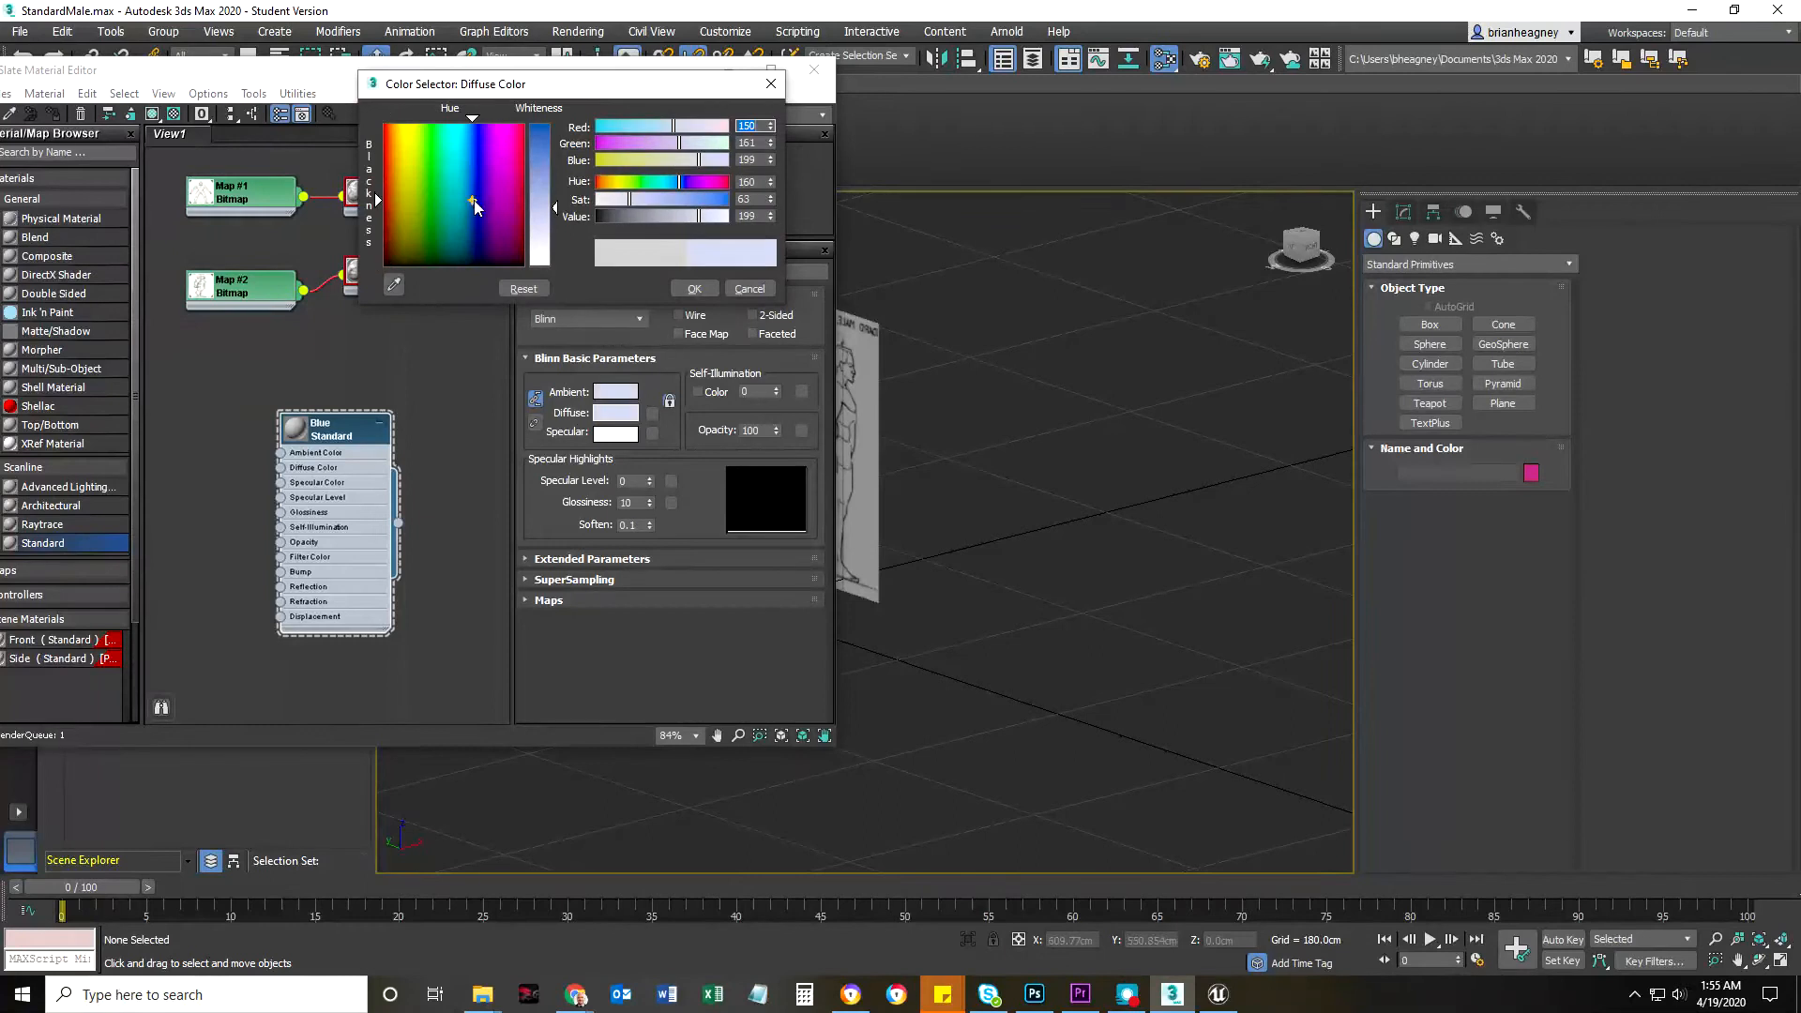
drag(555, 210, 555, 124)
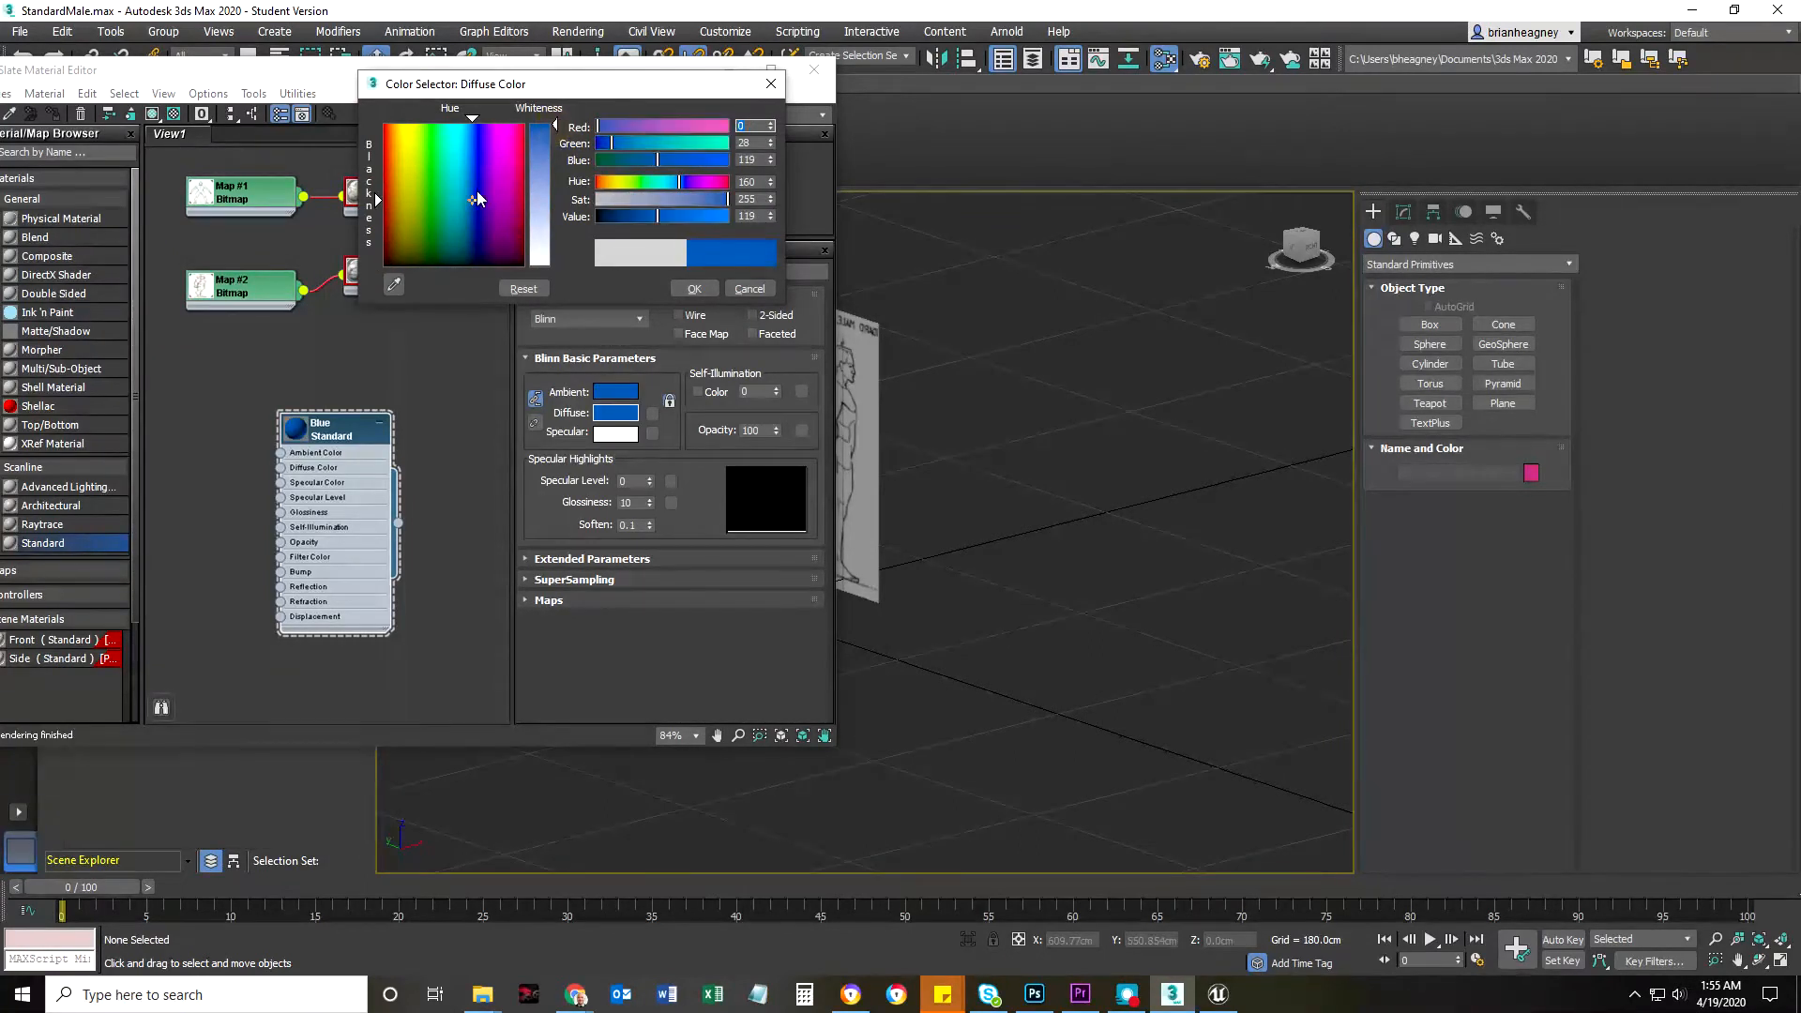
click(694, 288)
drag(650, 484, 656, 441)
drag(571, 80, 642, 136)
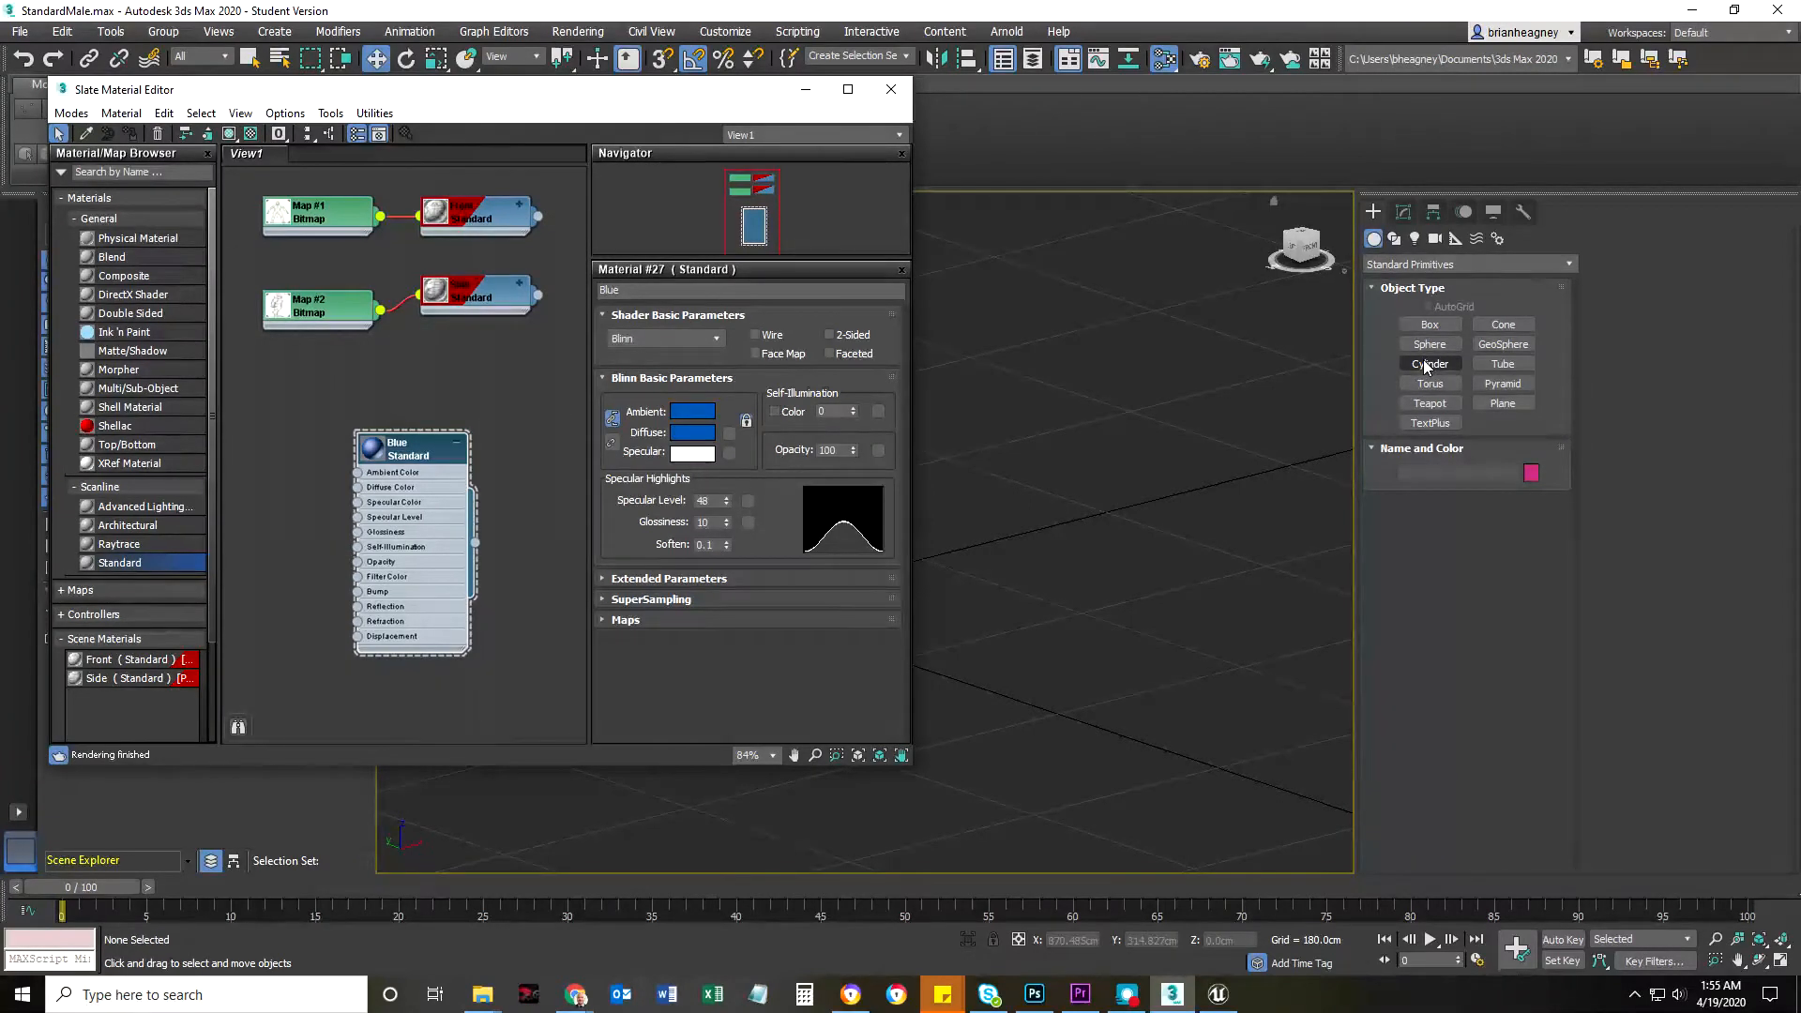
click(891, 89)
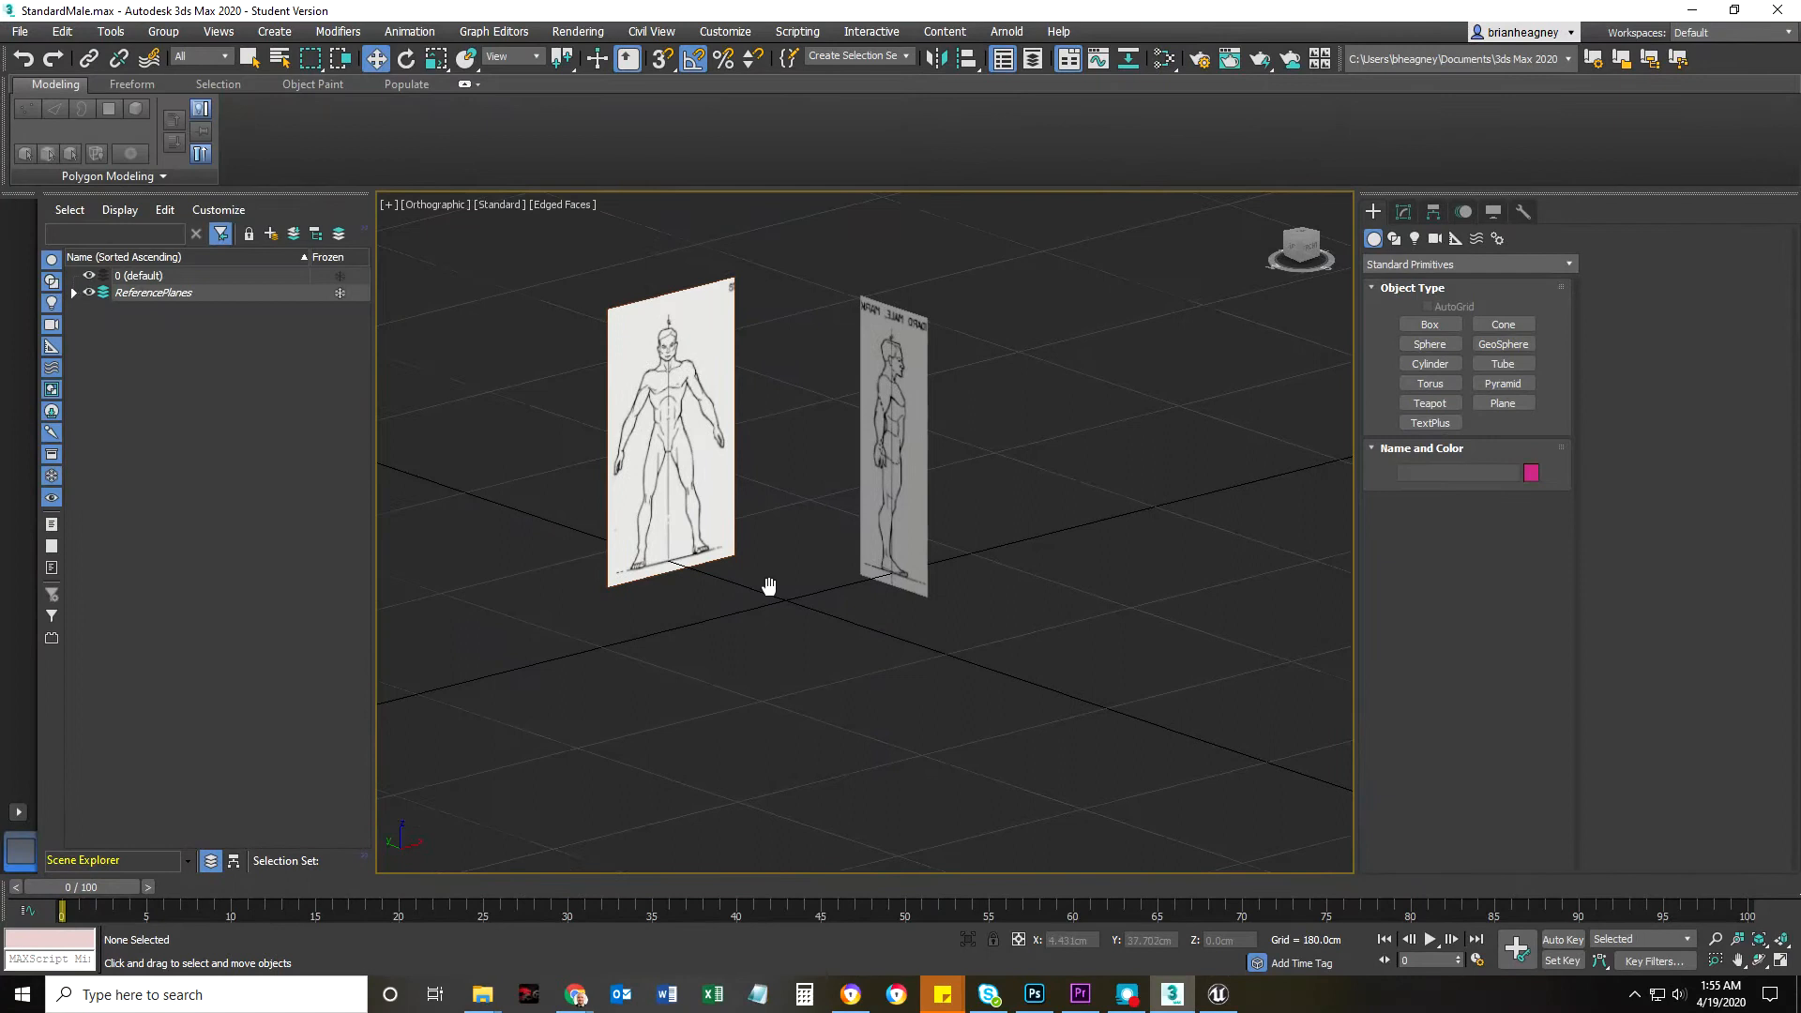
Create a new layer named StandardMale.
middle_drag(769, 586, 806, 584)
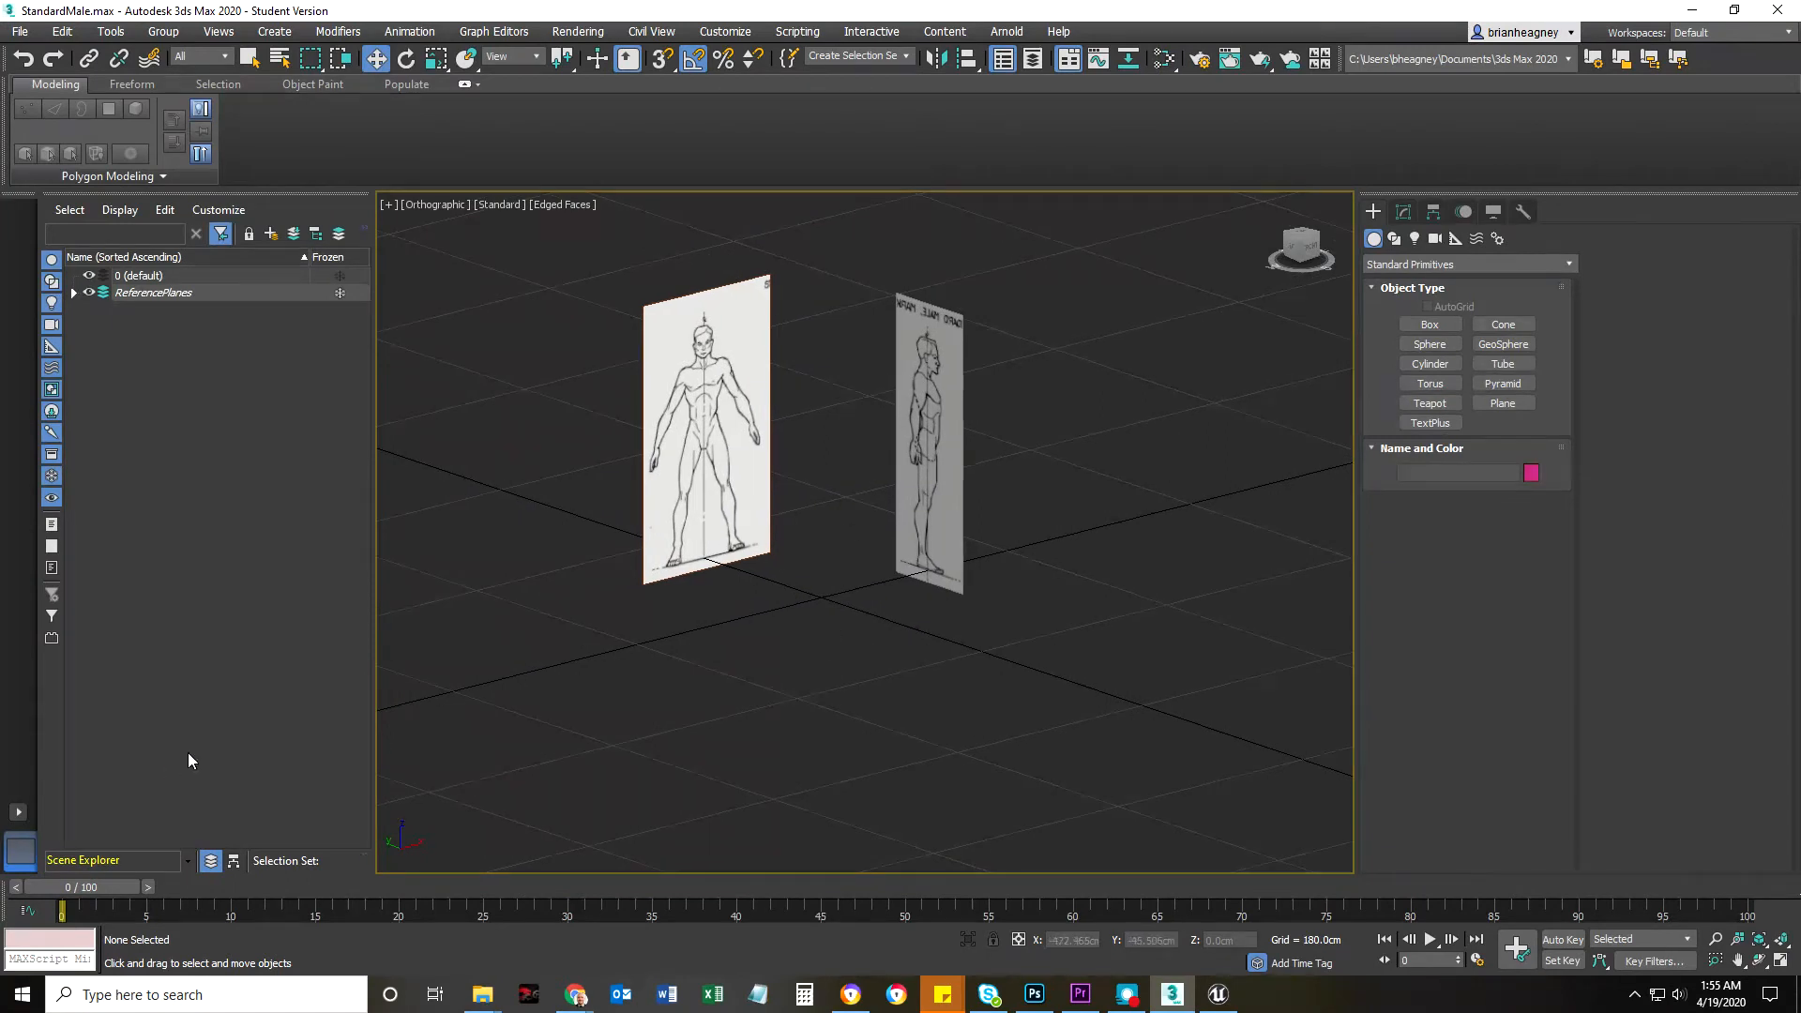
click(272, 234)
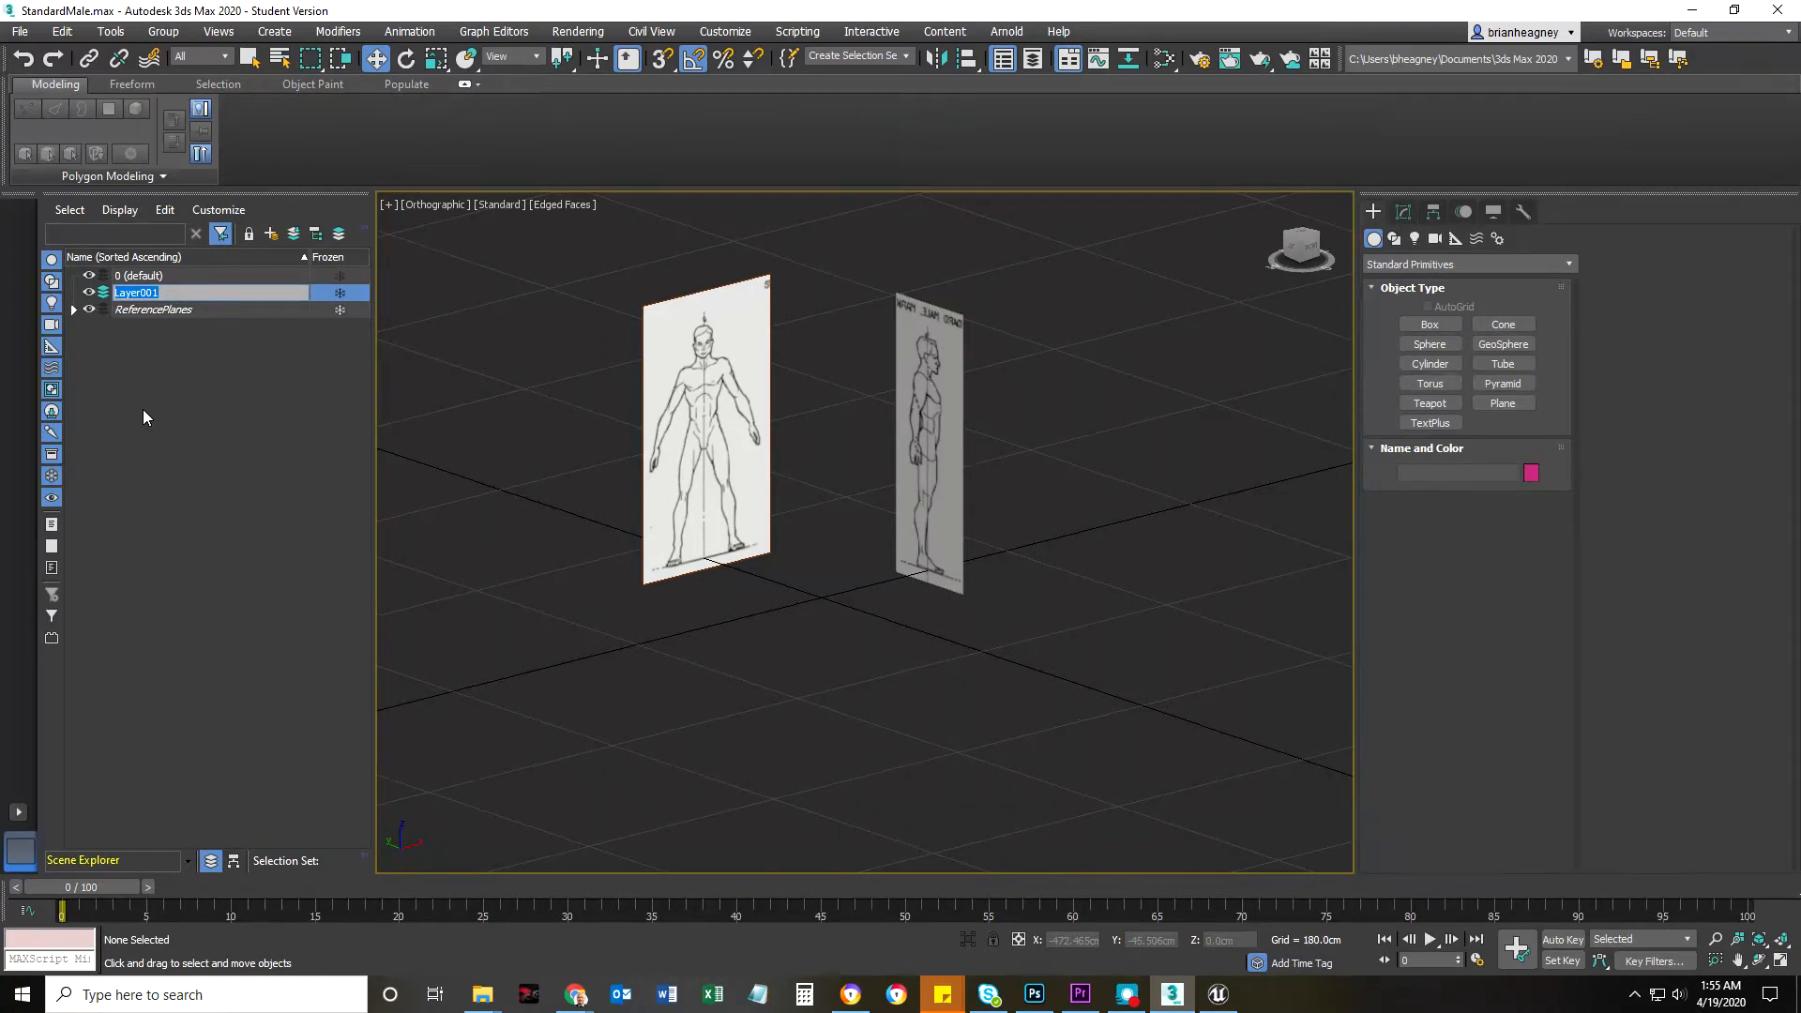
text(StandardMale)
key(Return)
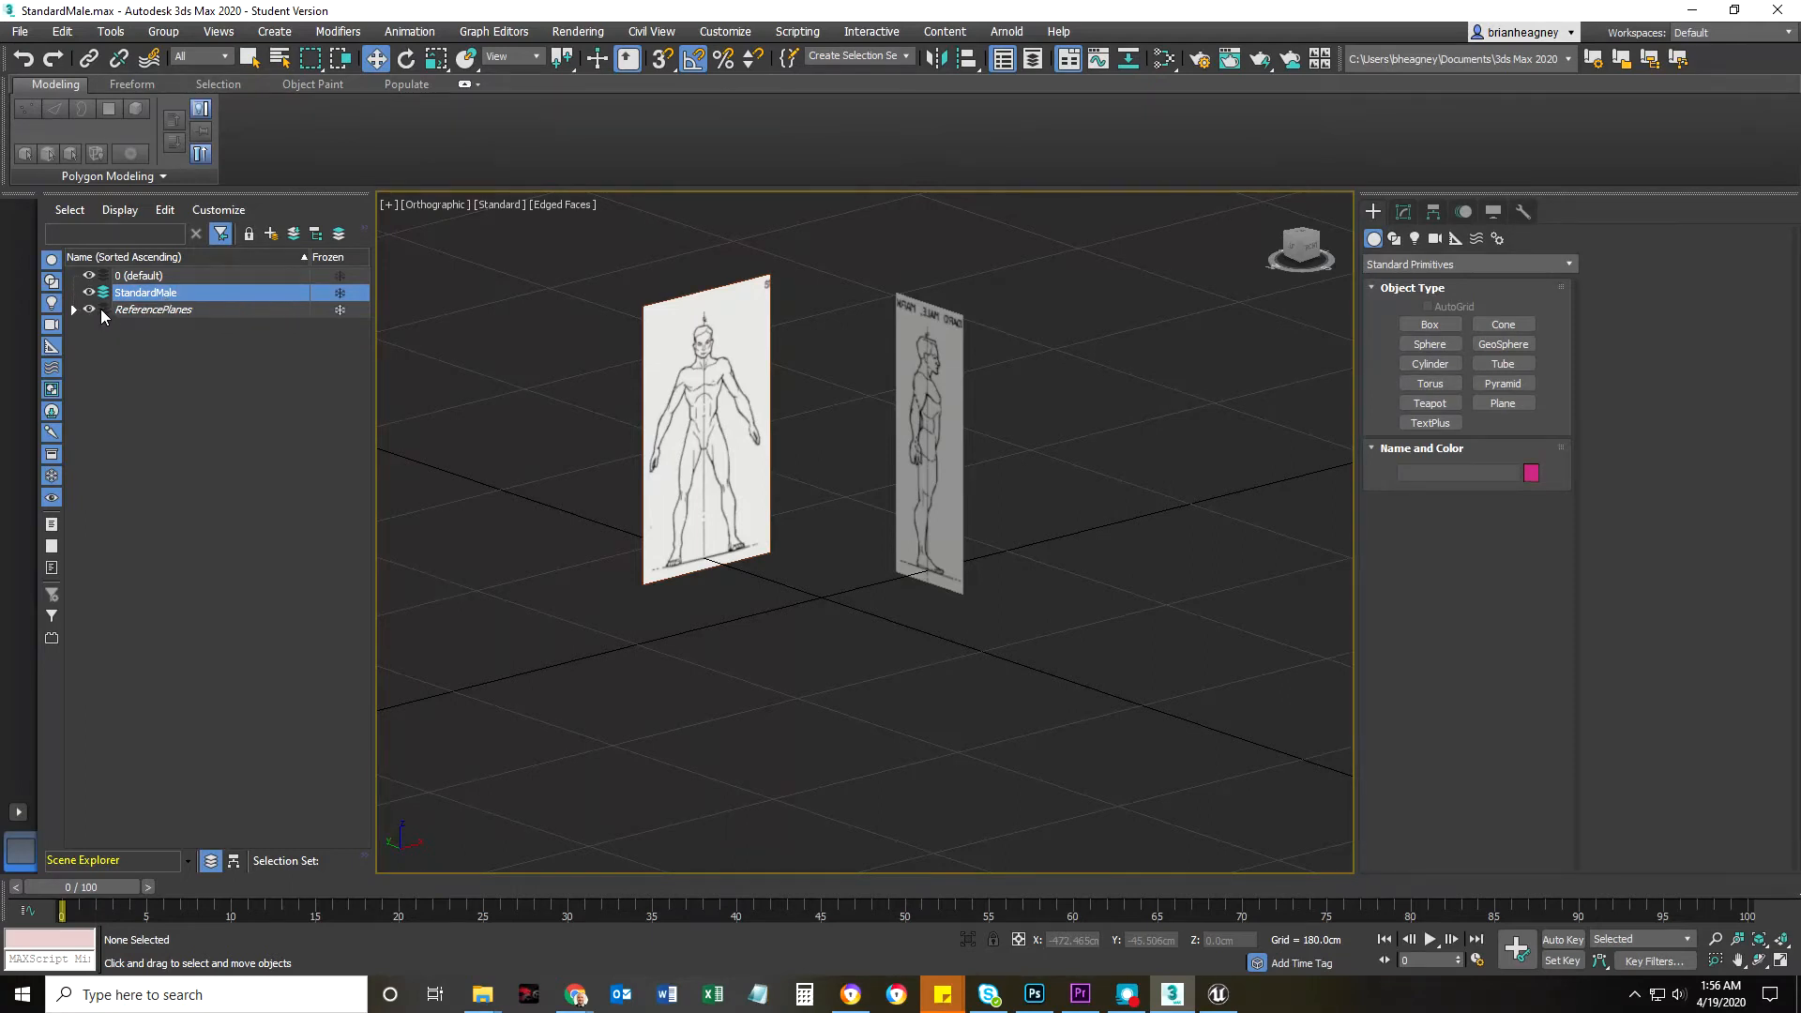
Create an 8-sided cylinder about 39 cm in radius and 102 cm high in front of the reference planes.
click(1409, 363)
drag(752, 638, 794, 657)
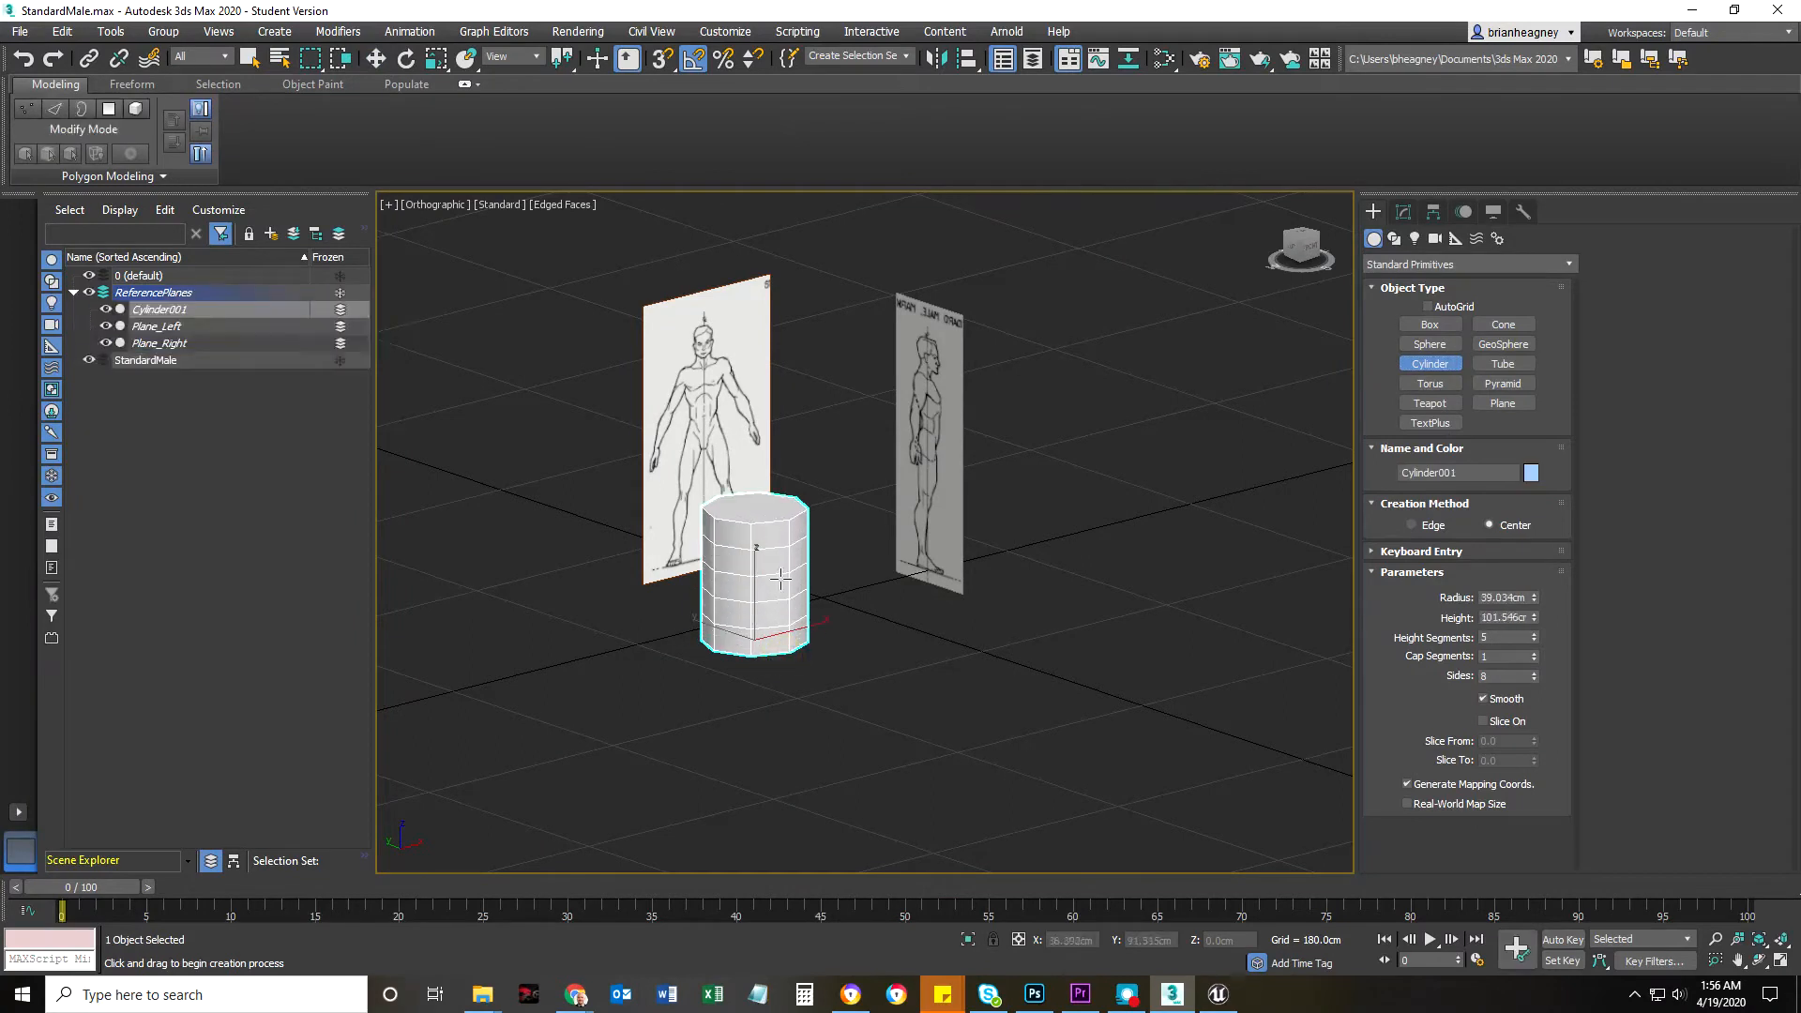
key(w)
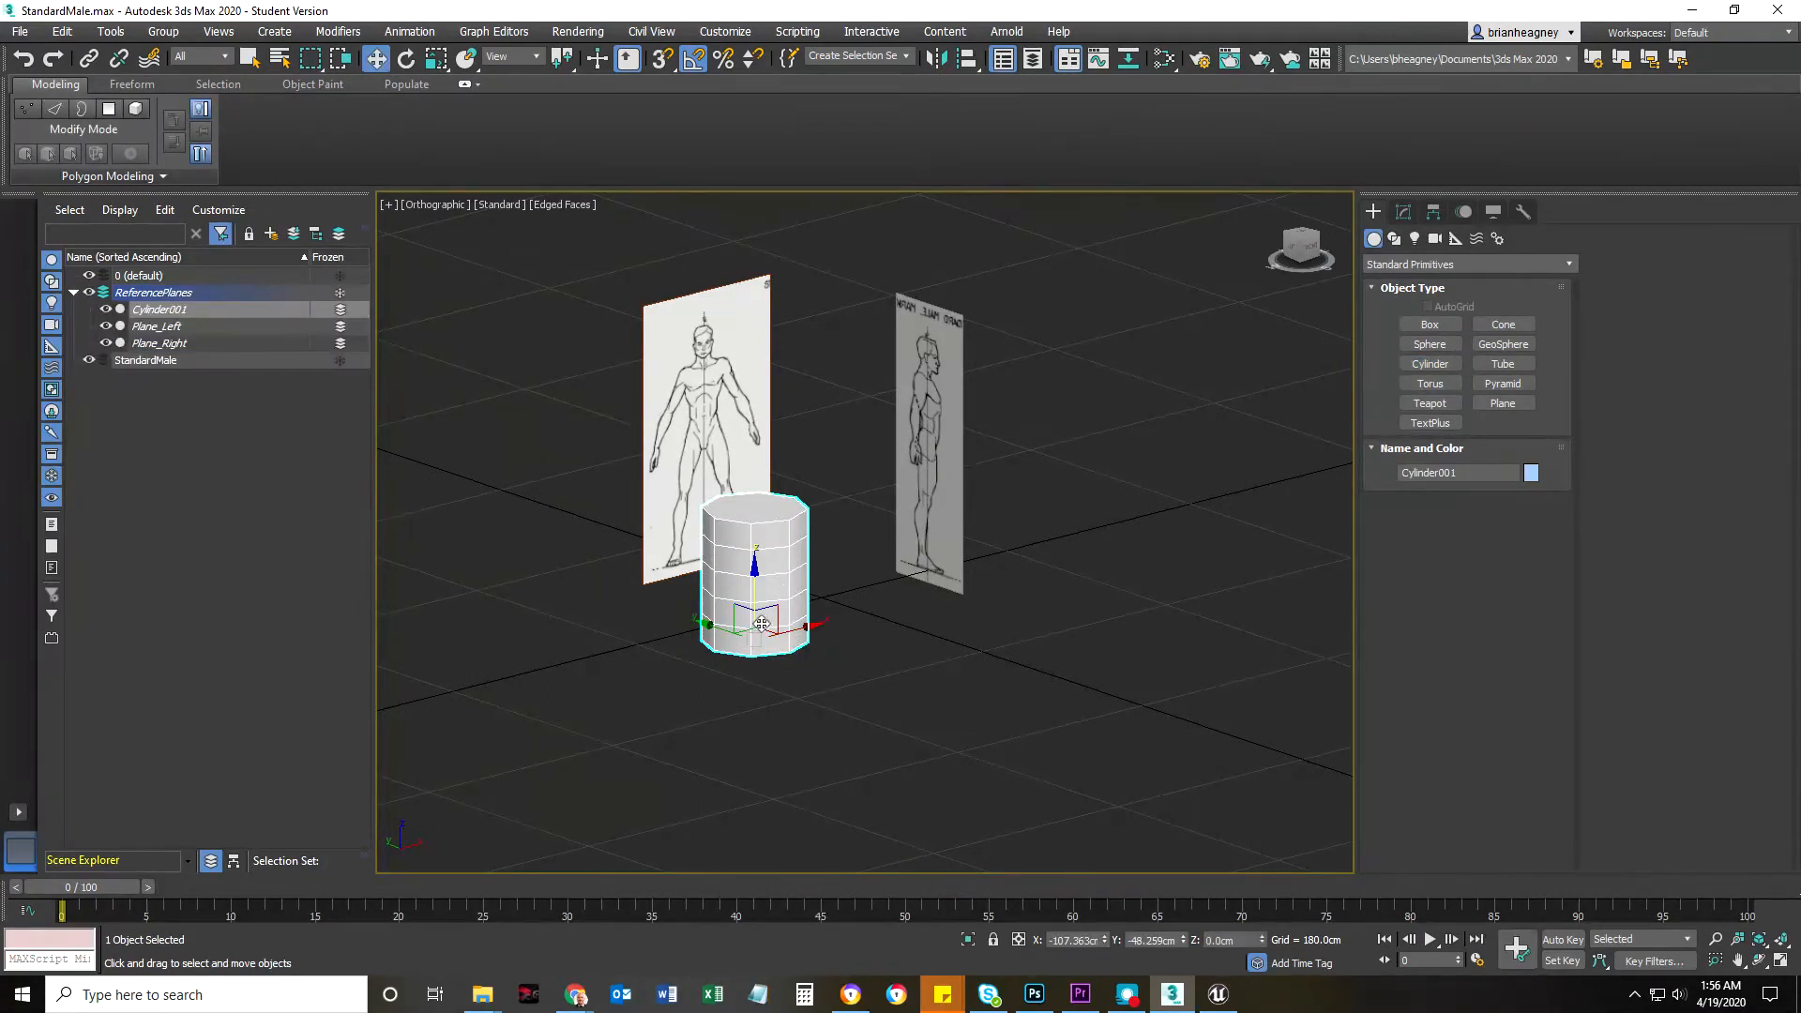
click(900, 673)
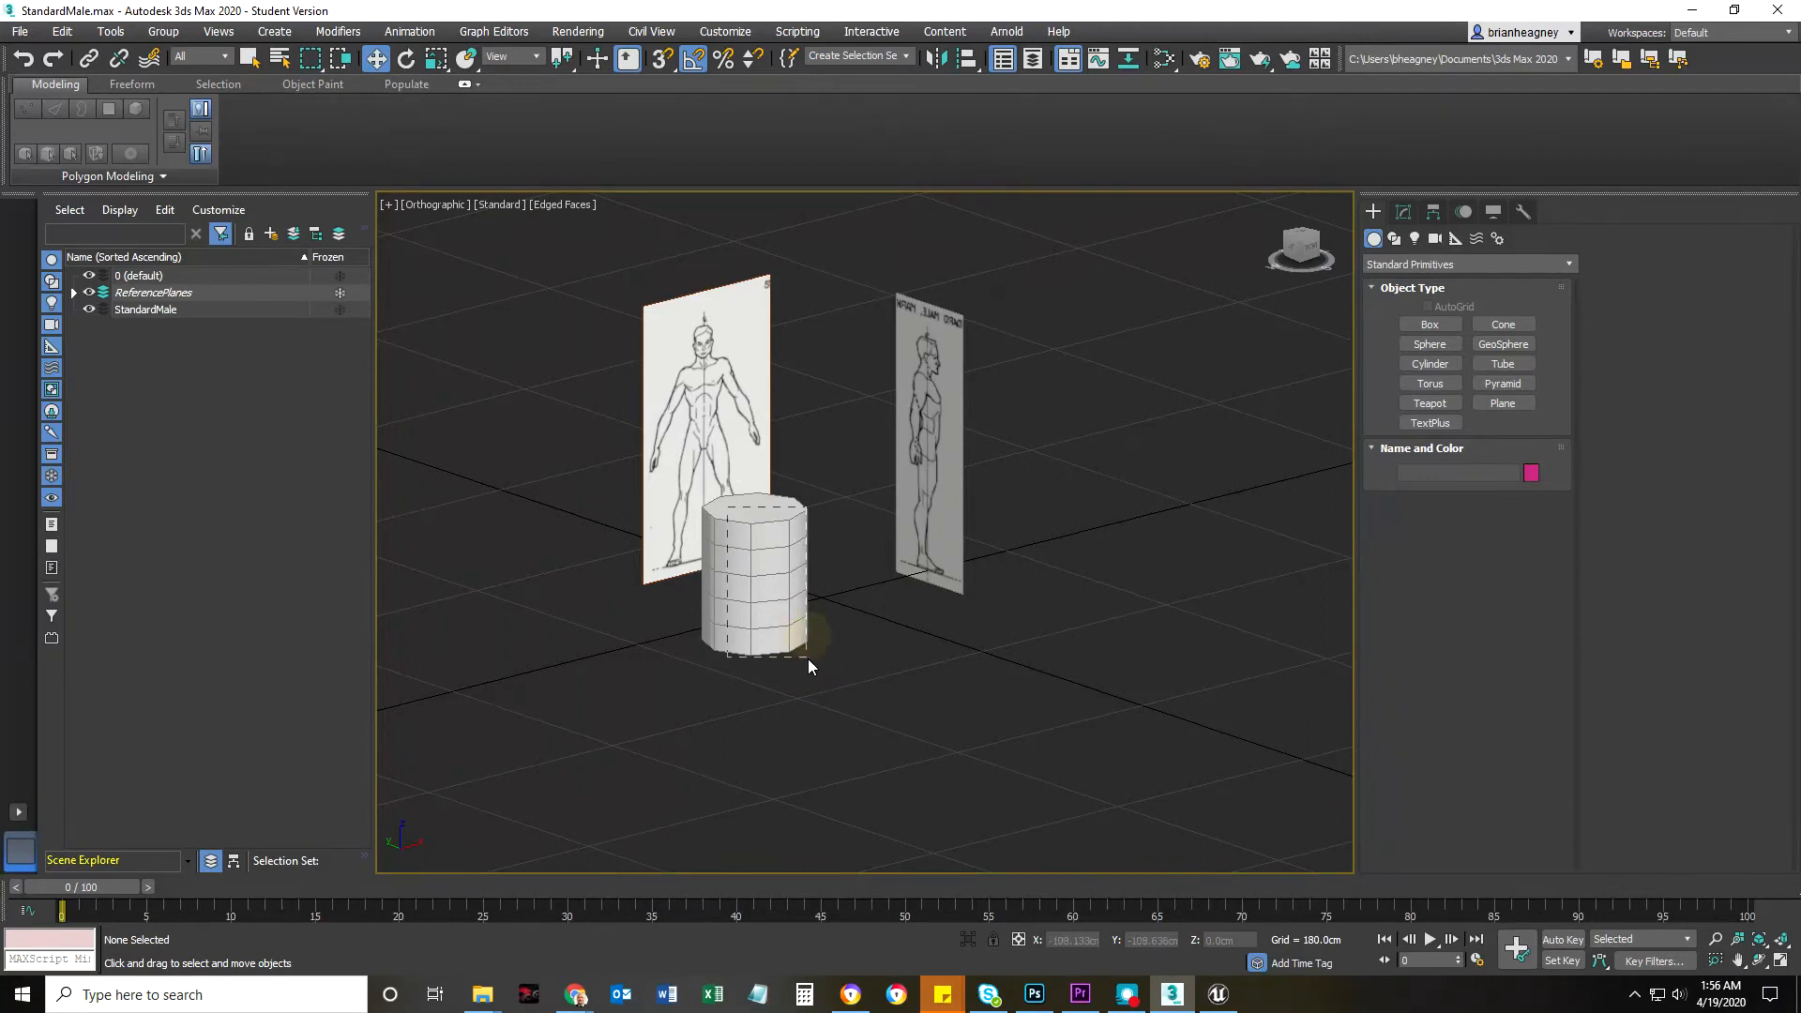
Move the cylinder from the ReferencePlanes layer into the StandardMale layer.
click(74, 293)
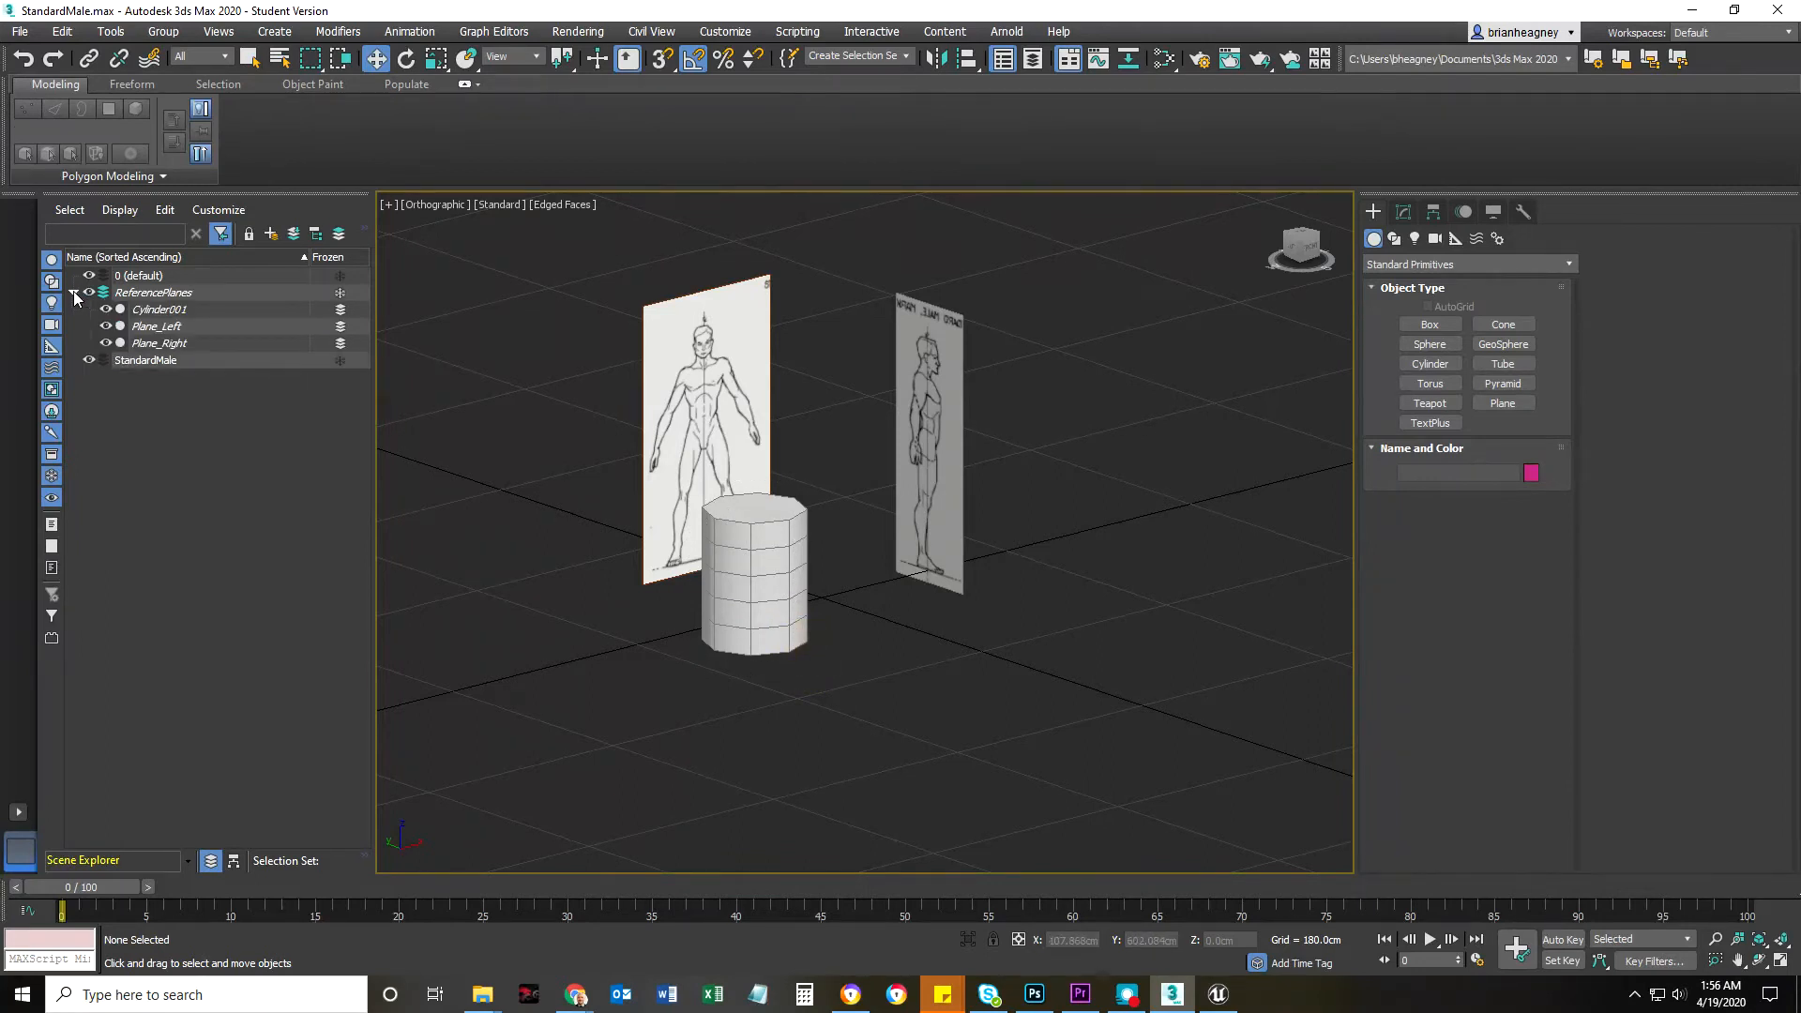
click(160, 309)
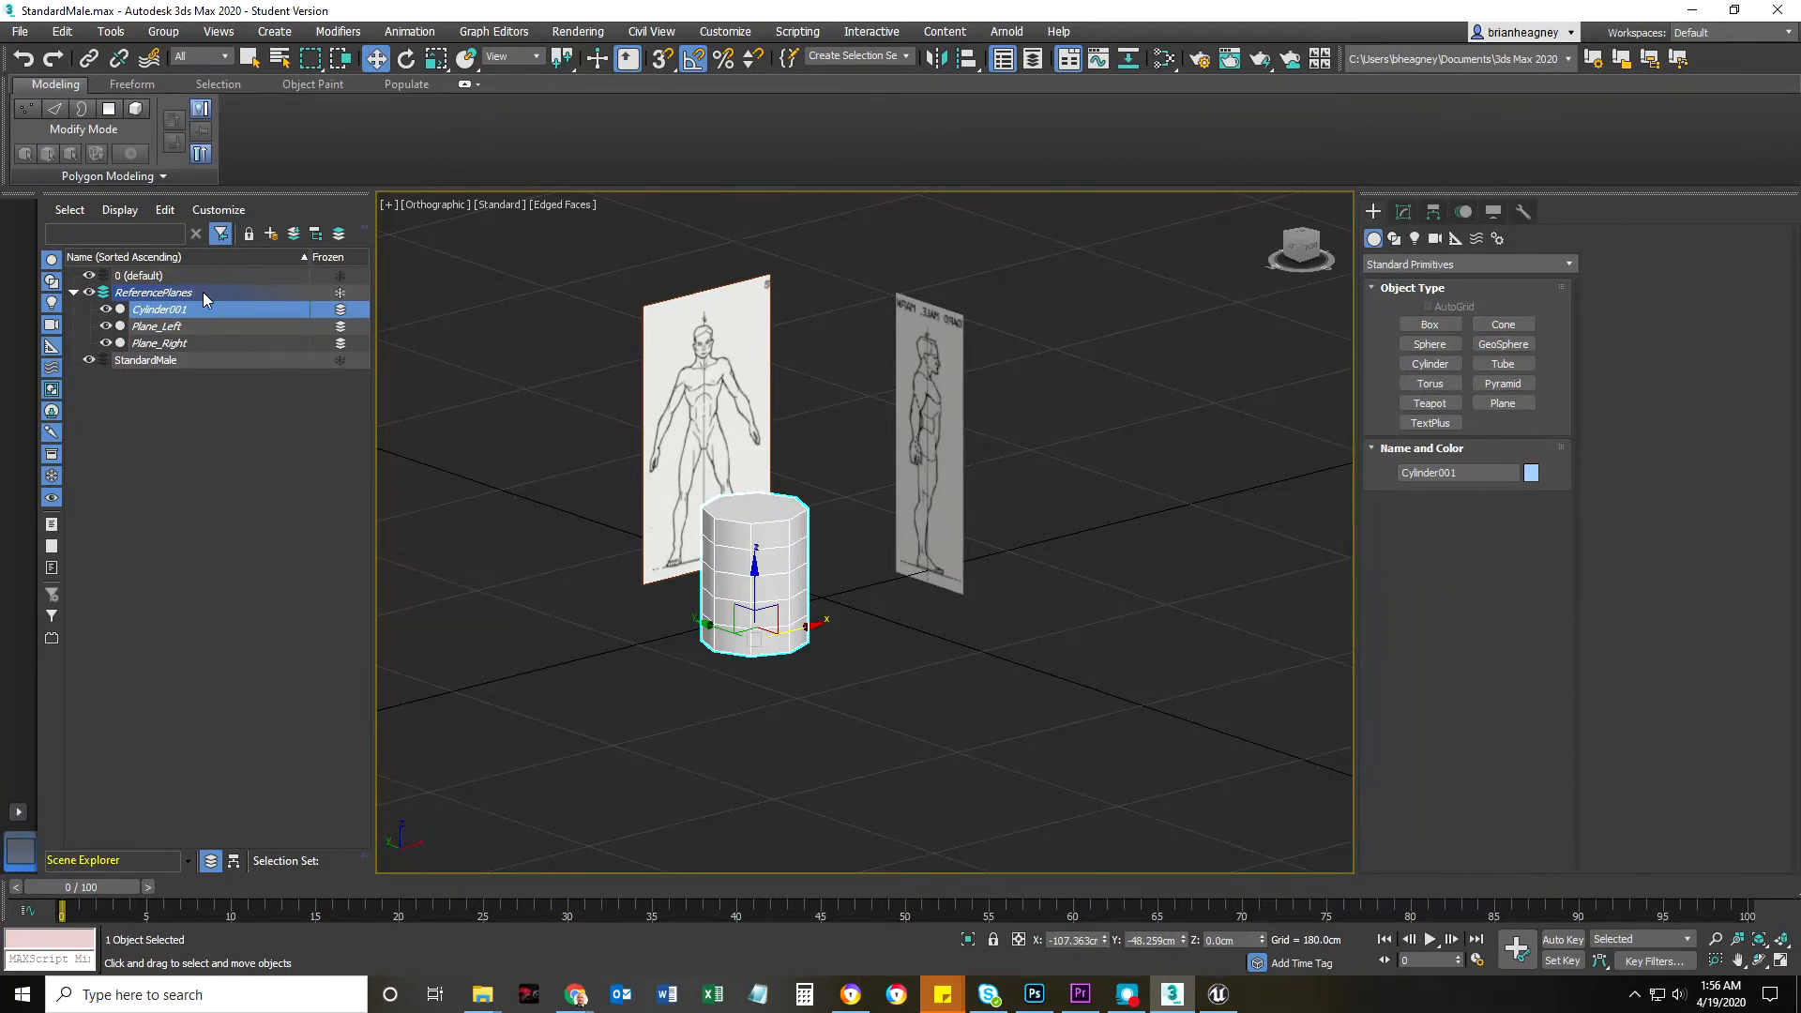
drag(150, 310, 144, 362)
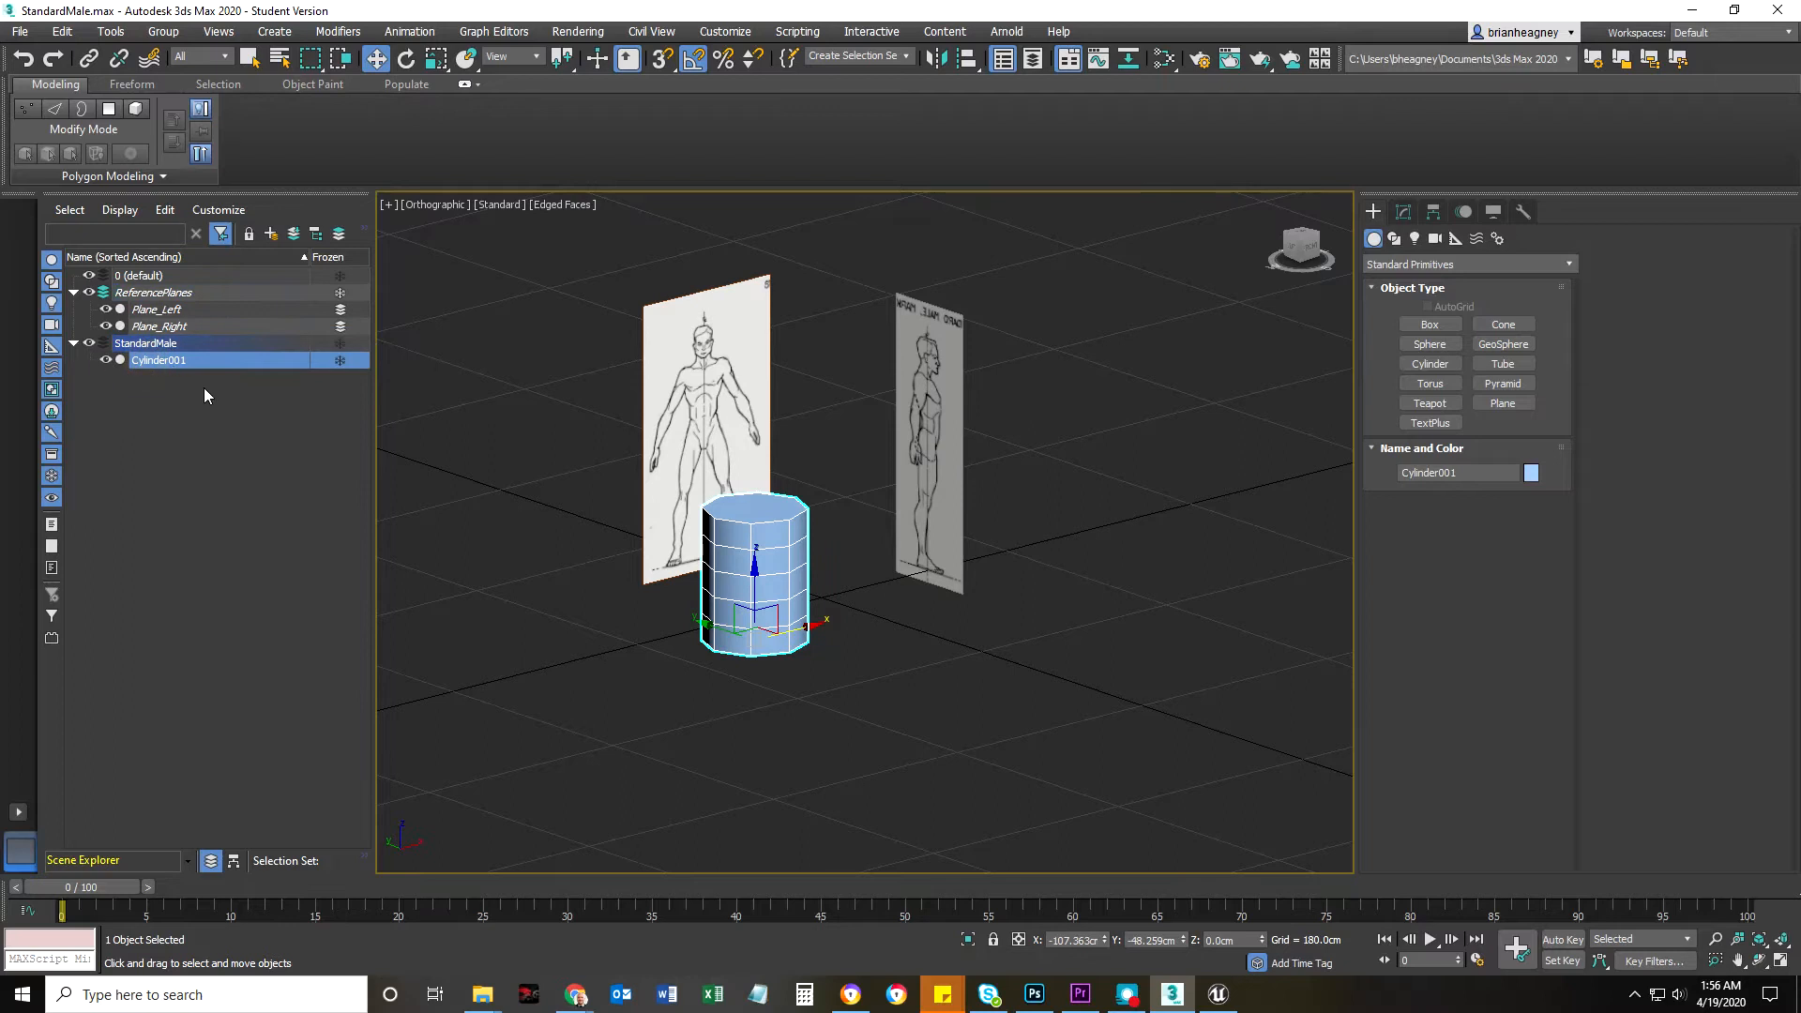
click(873, 645)
click(747, 564)
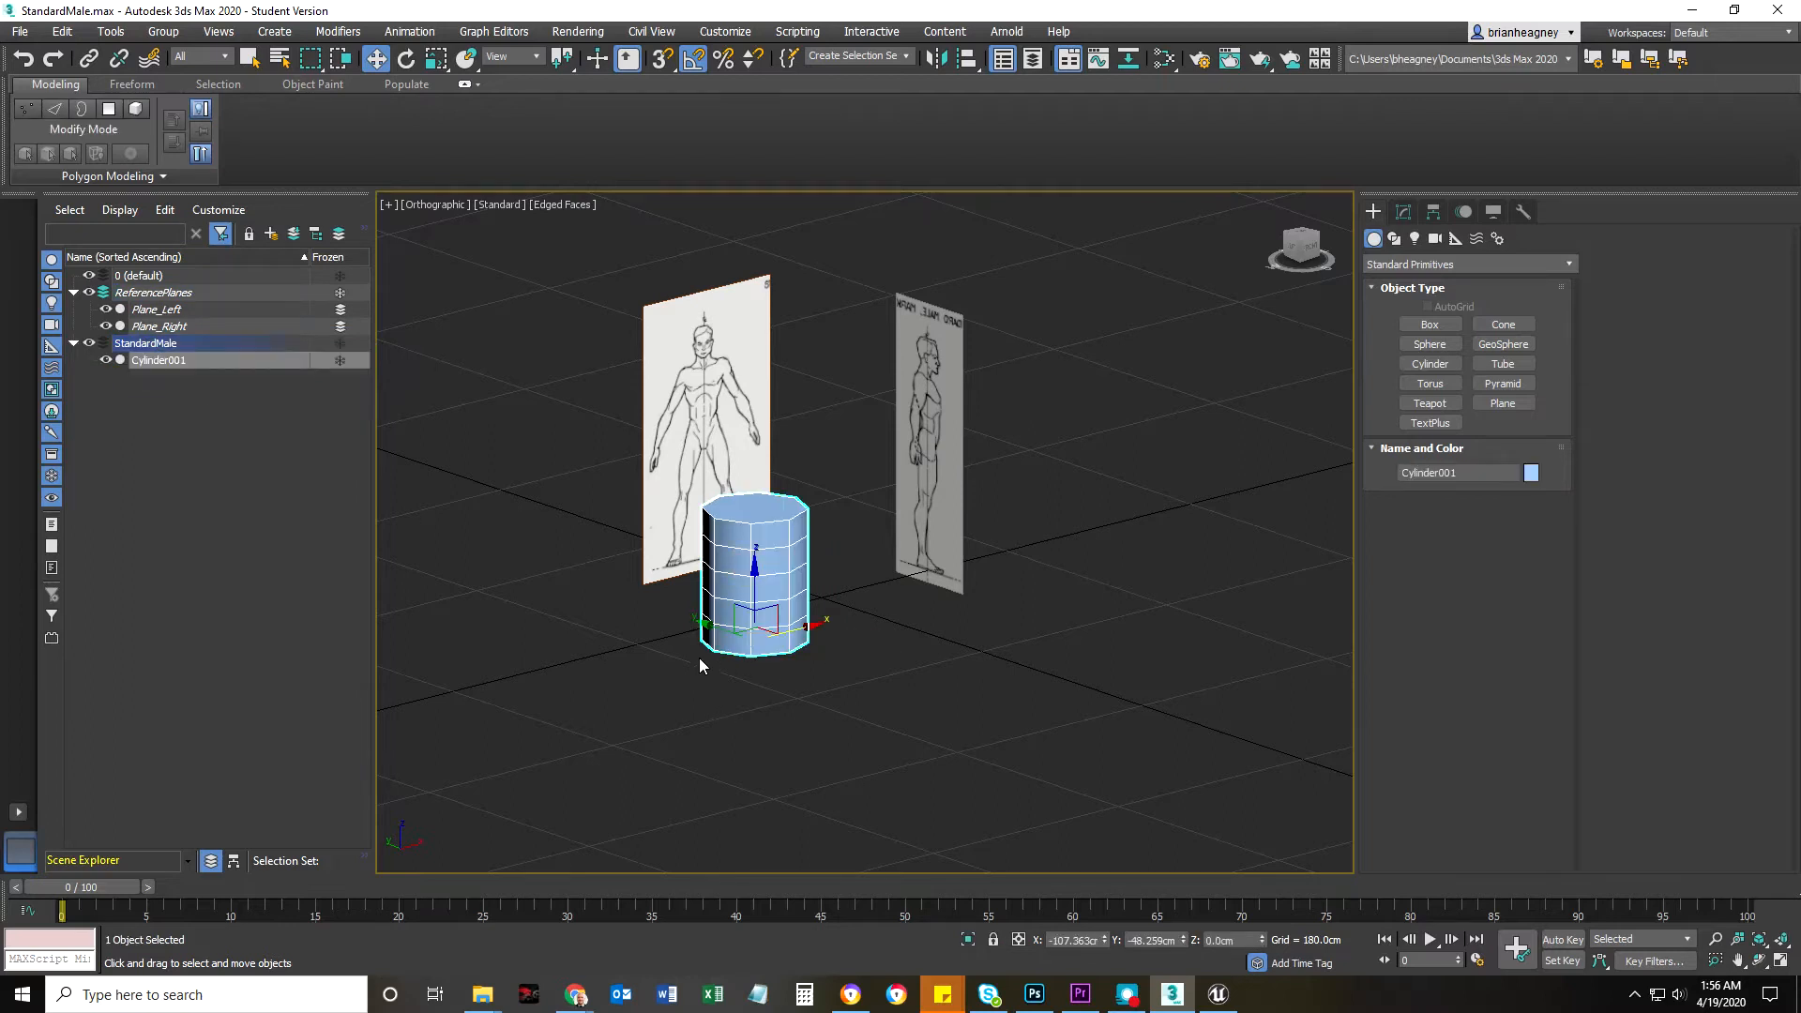
Open the Slate Material Editor beside the model and delete the cylinder.
click(1162, 62)
middle_drag(1016, 497, 1335, 480)
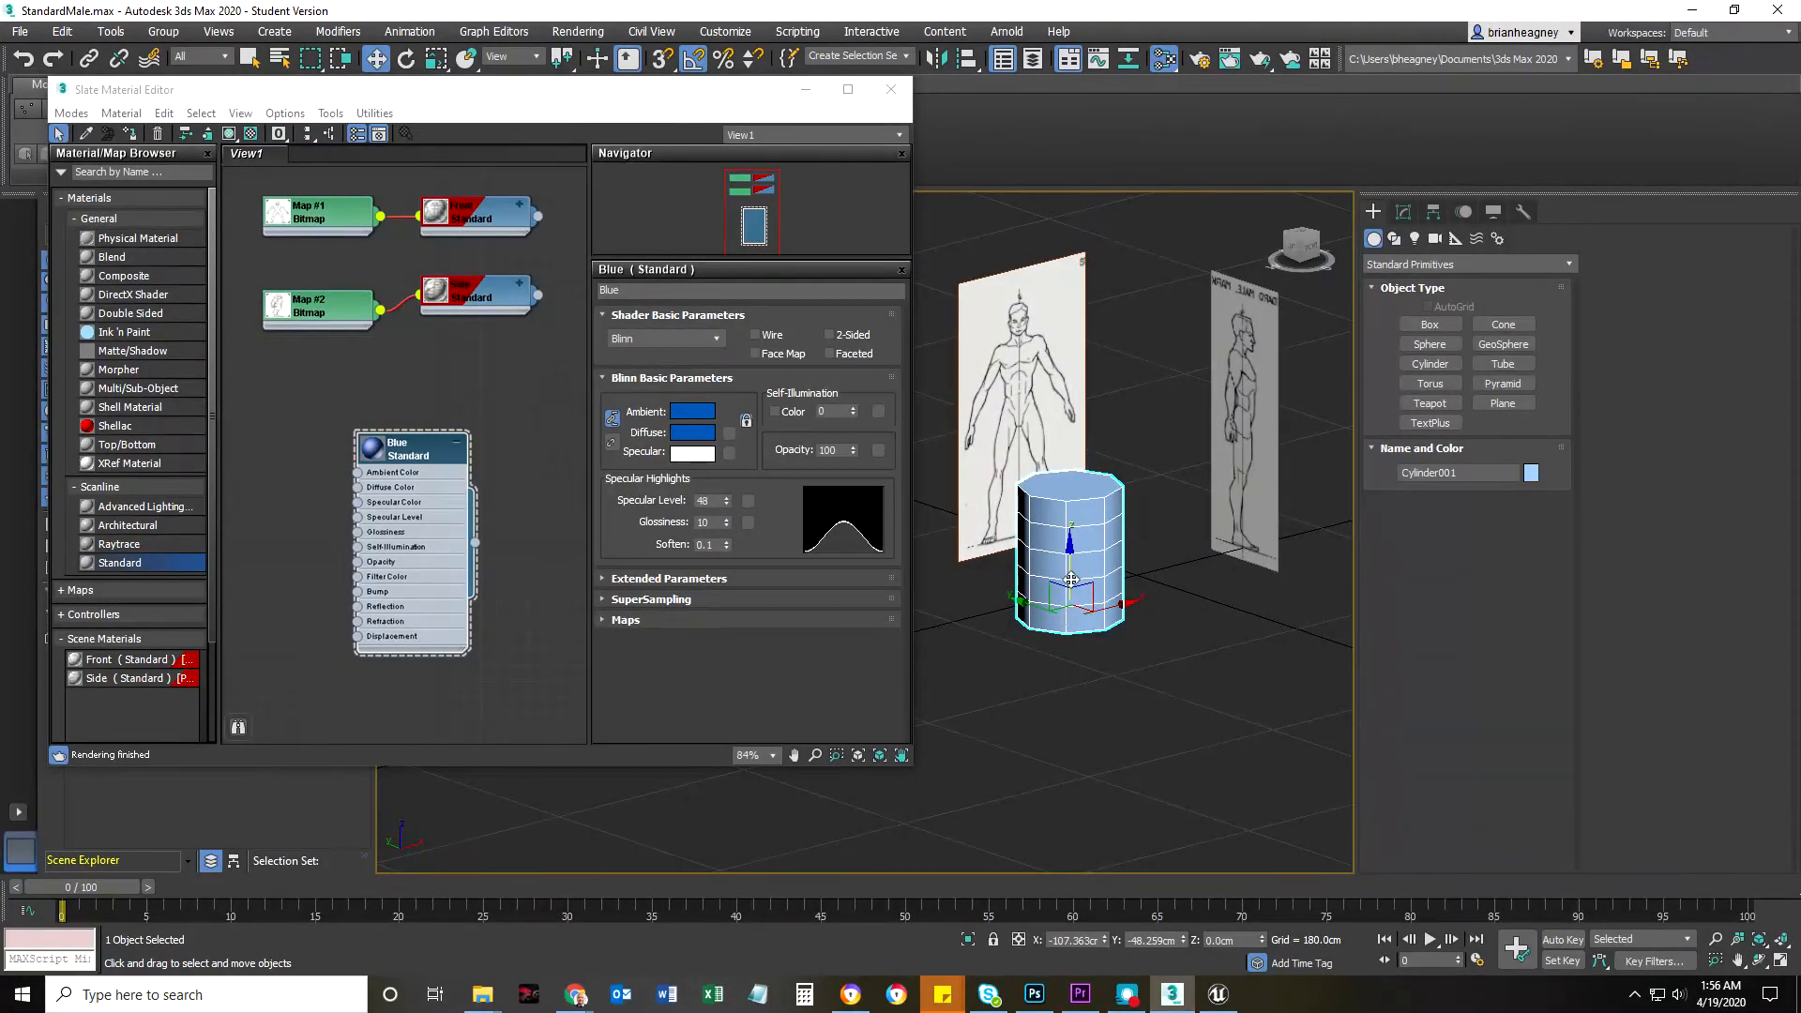
key(Delete)
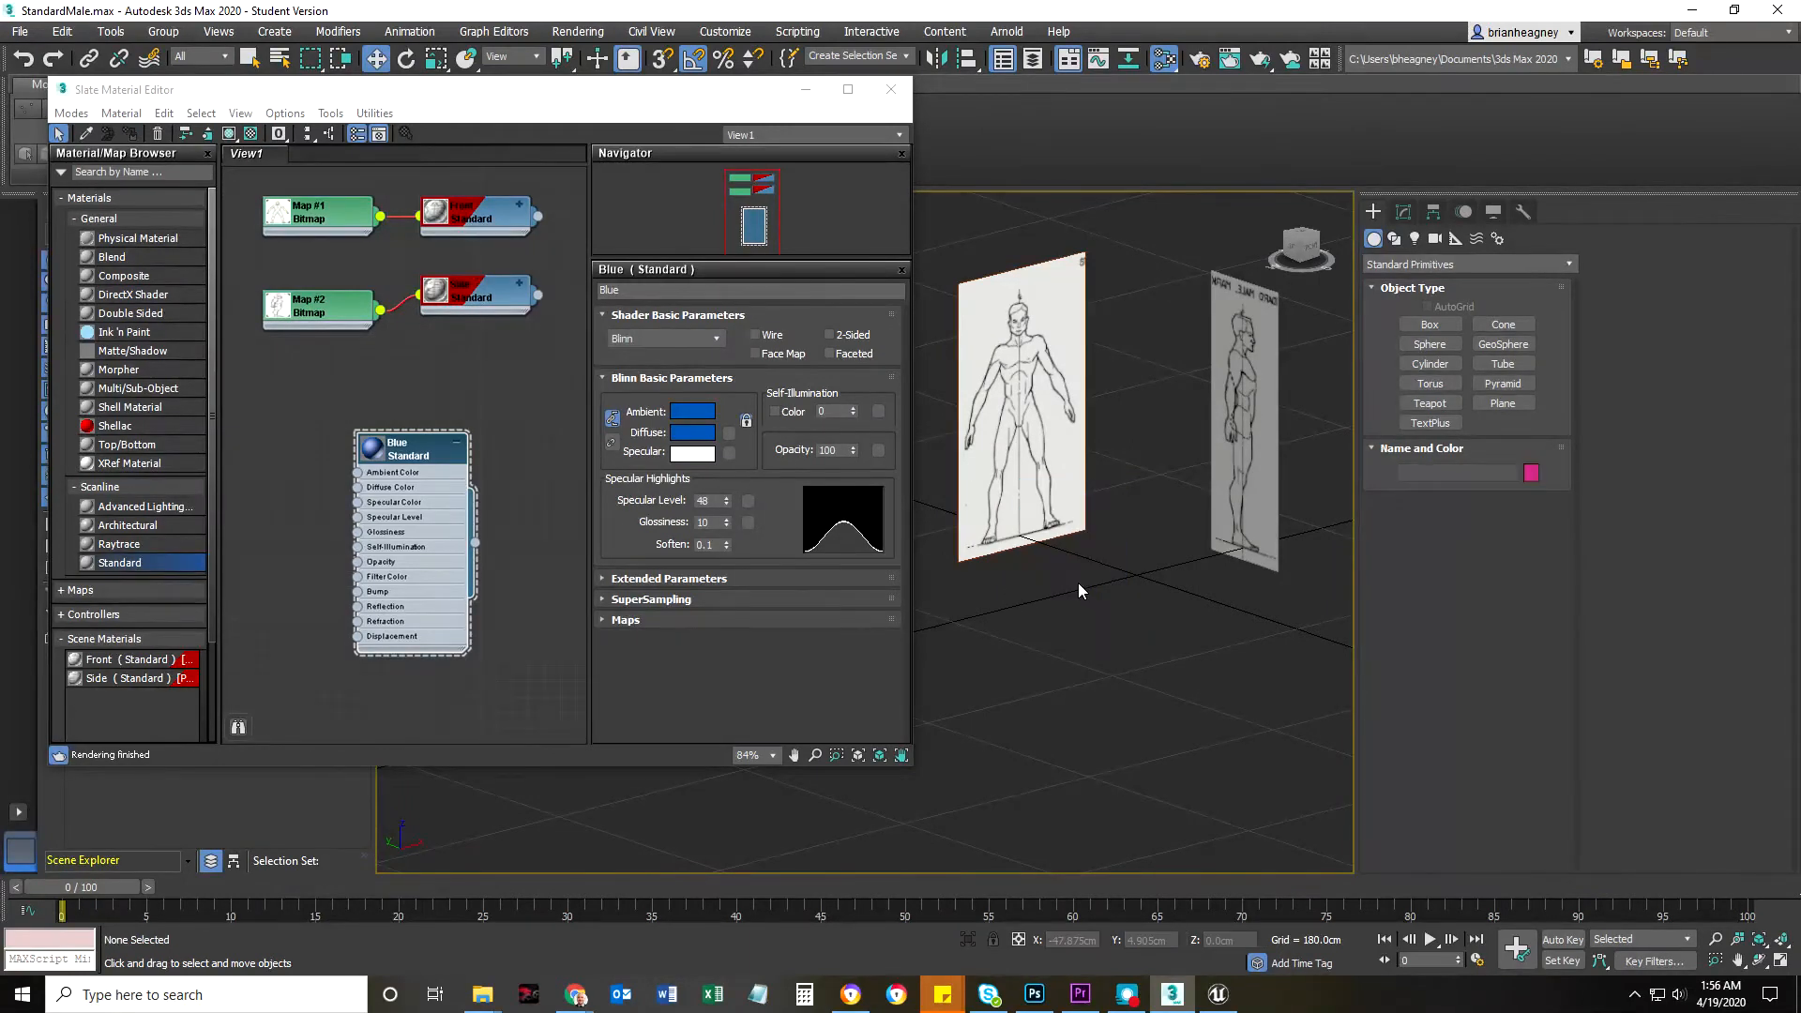
Create an 8-sided cylinder about 45 cm in radius and 156 cm high, and put it in the StandardMale layer.
click(1429, 364)
drag(1120, 567, 1184, 572)
click(1121, 373)
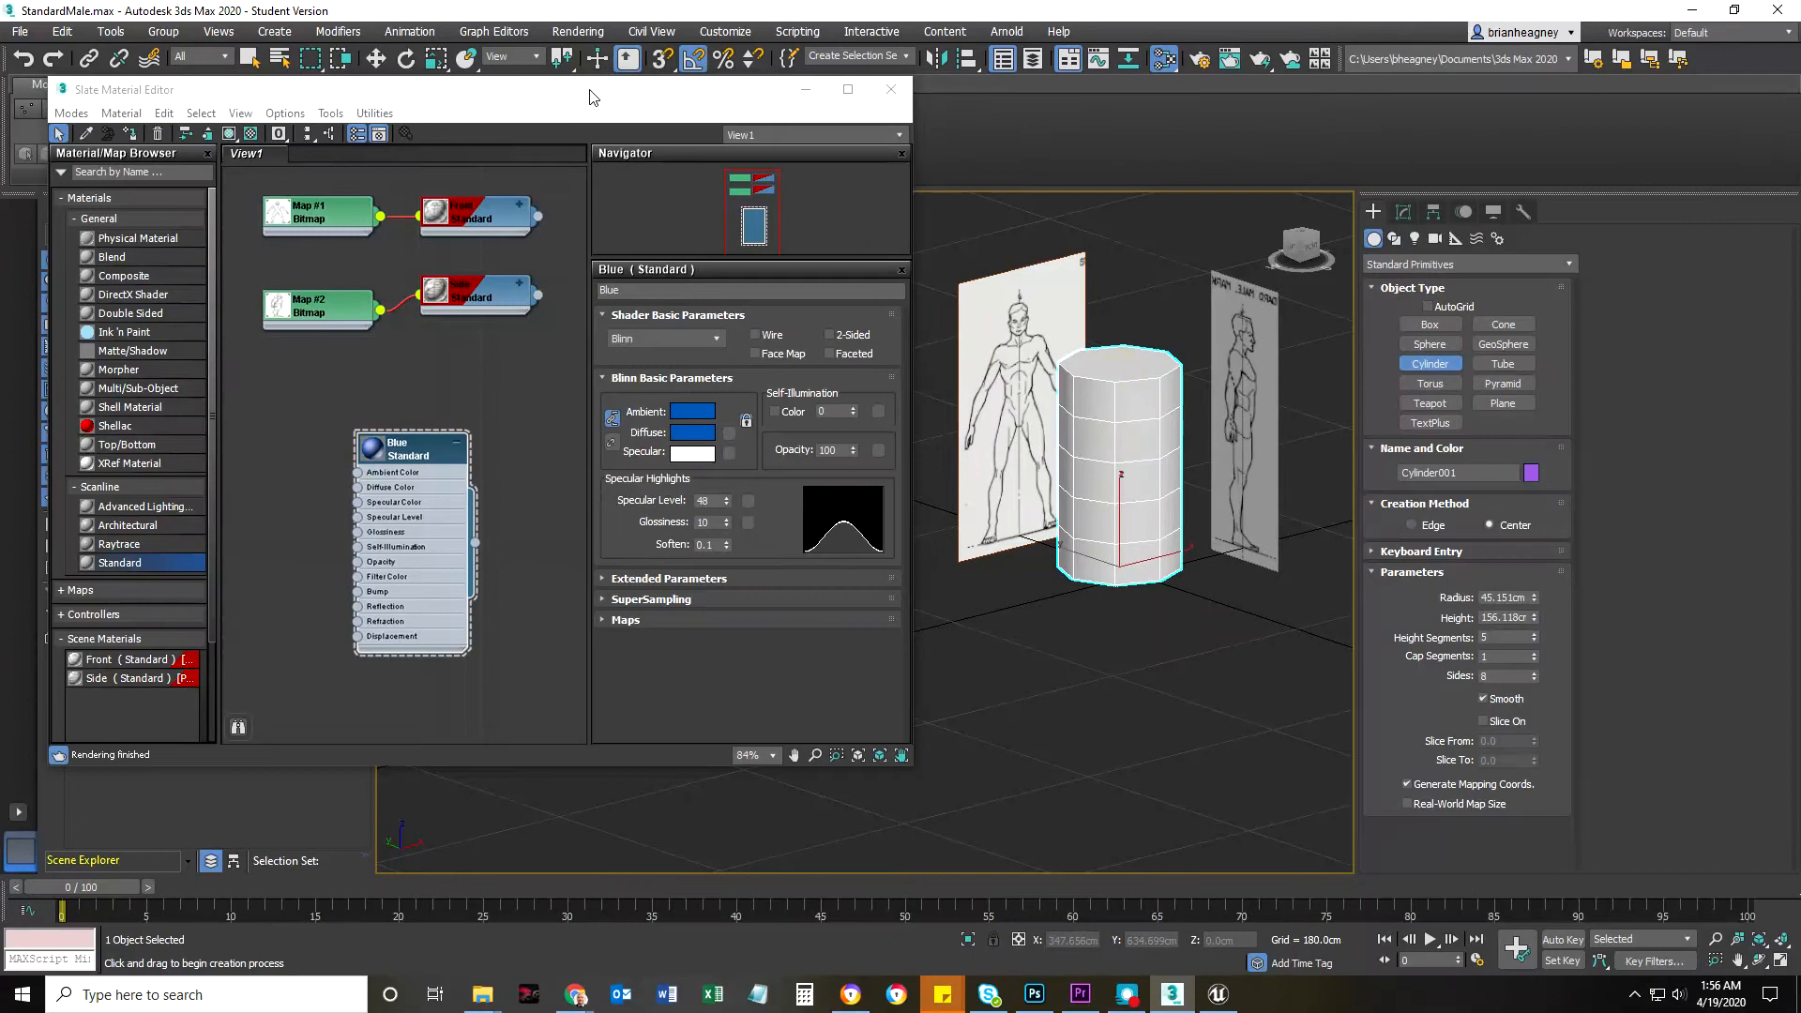
drag(588, 89, 1149, 141)
drag(204, 315, 143, 362)
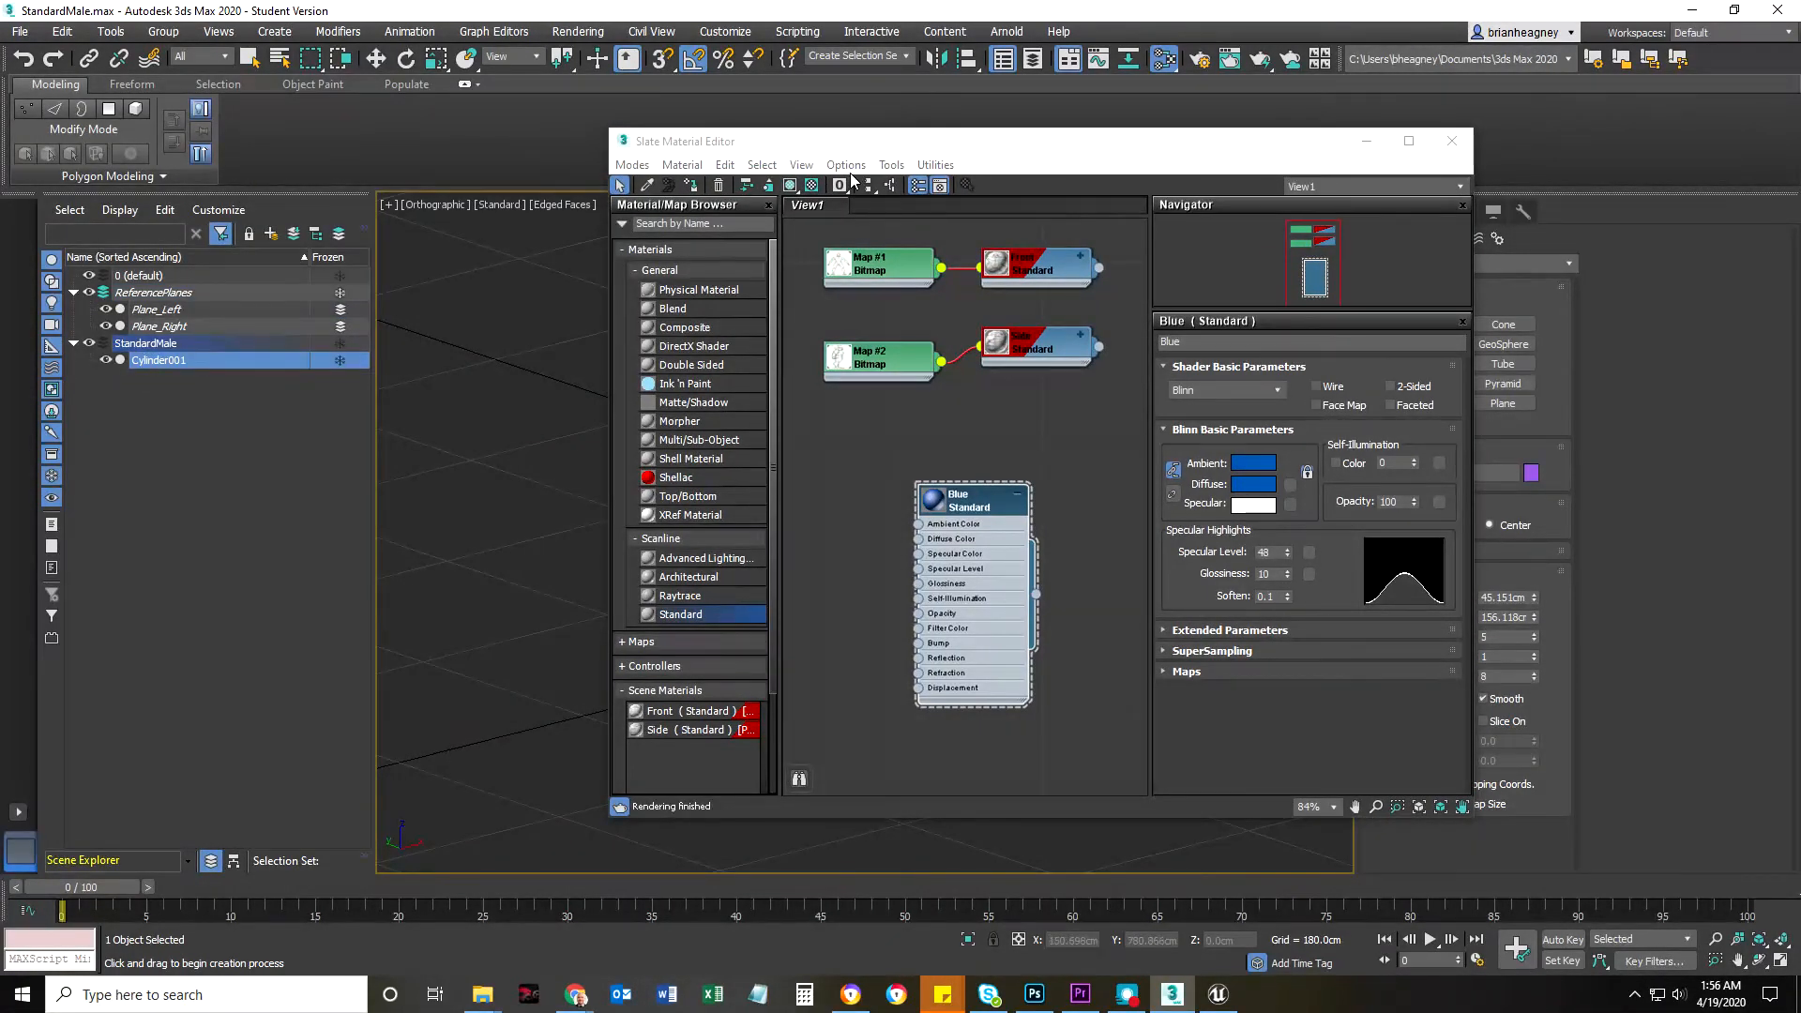
Assign the Blue material to the cylinder and leave cylinder creation with nothing selected.
drag(847, 141, 362, 220)
middle_drag(1103, 642, 1102, 644)
drag(553, 673, 1105, 503)
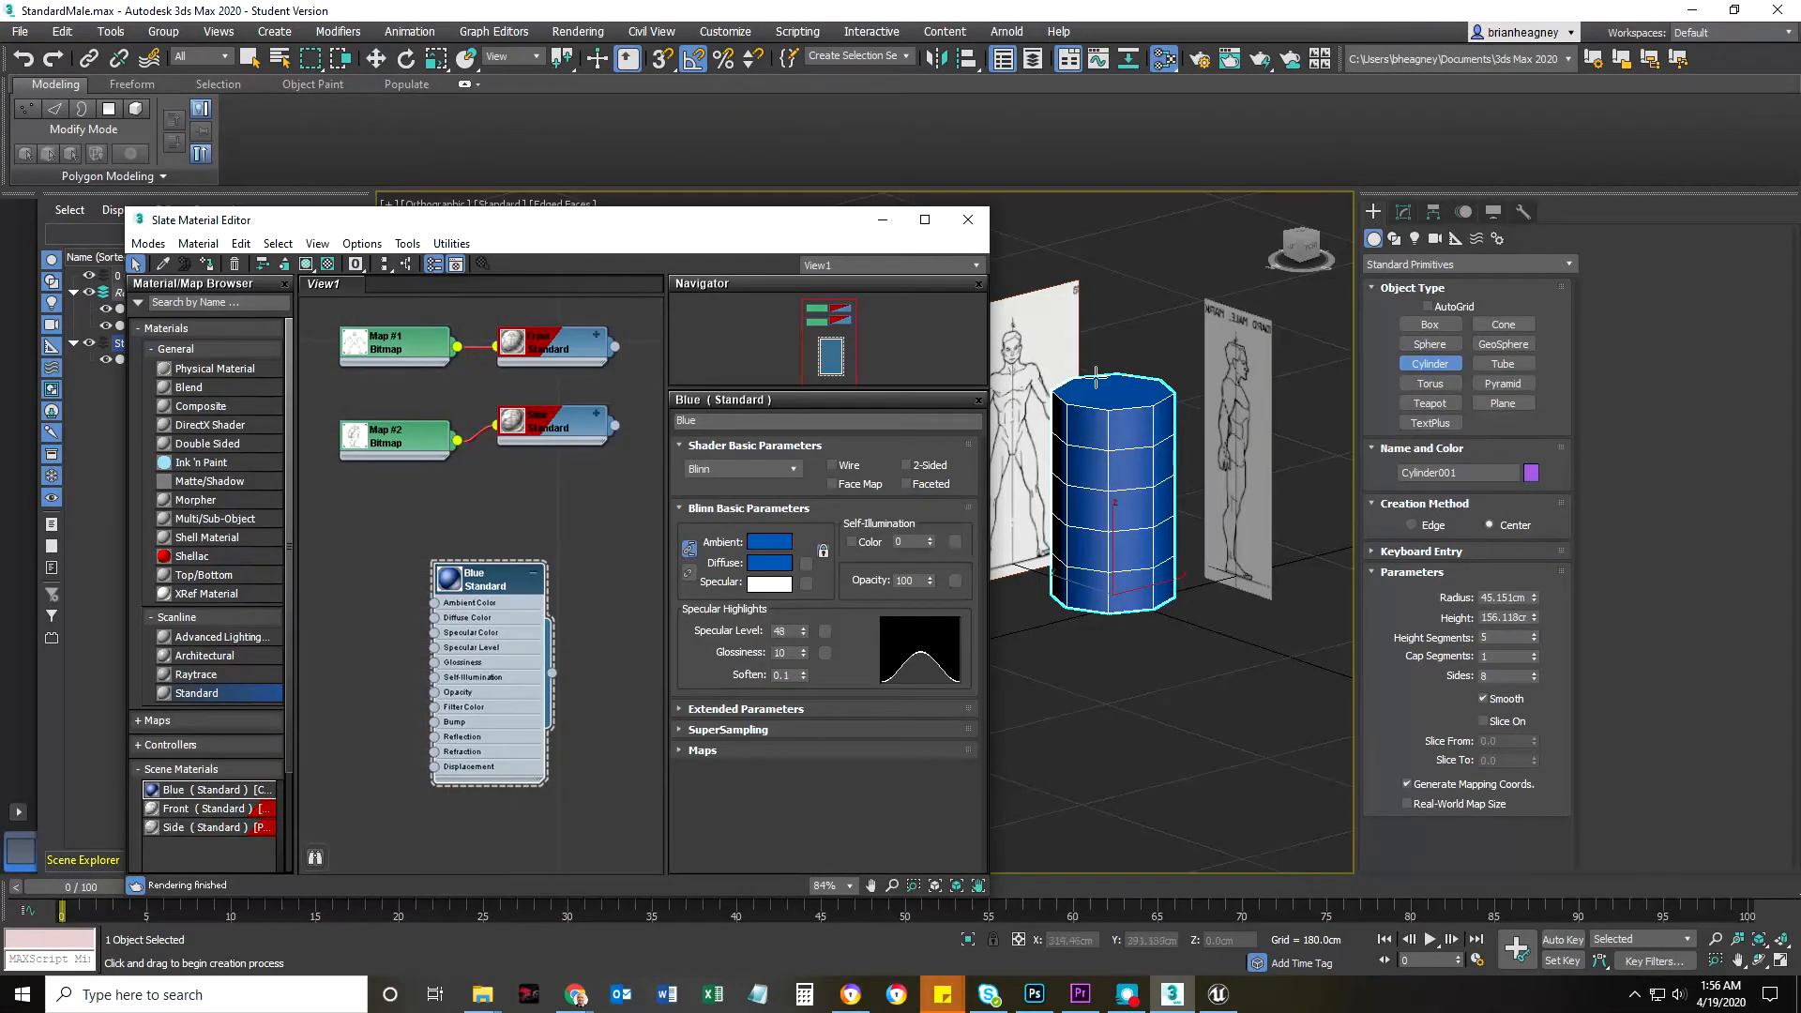
click(1098, 694)
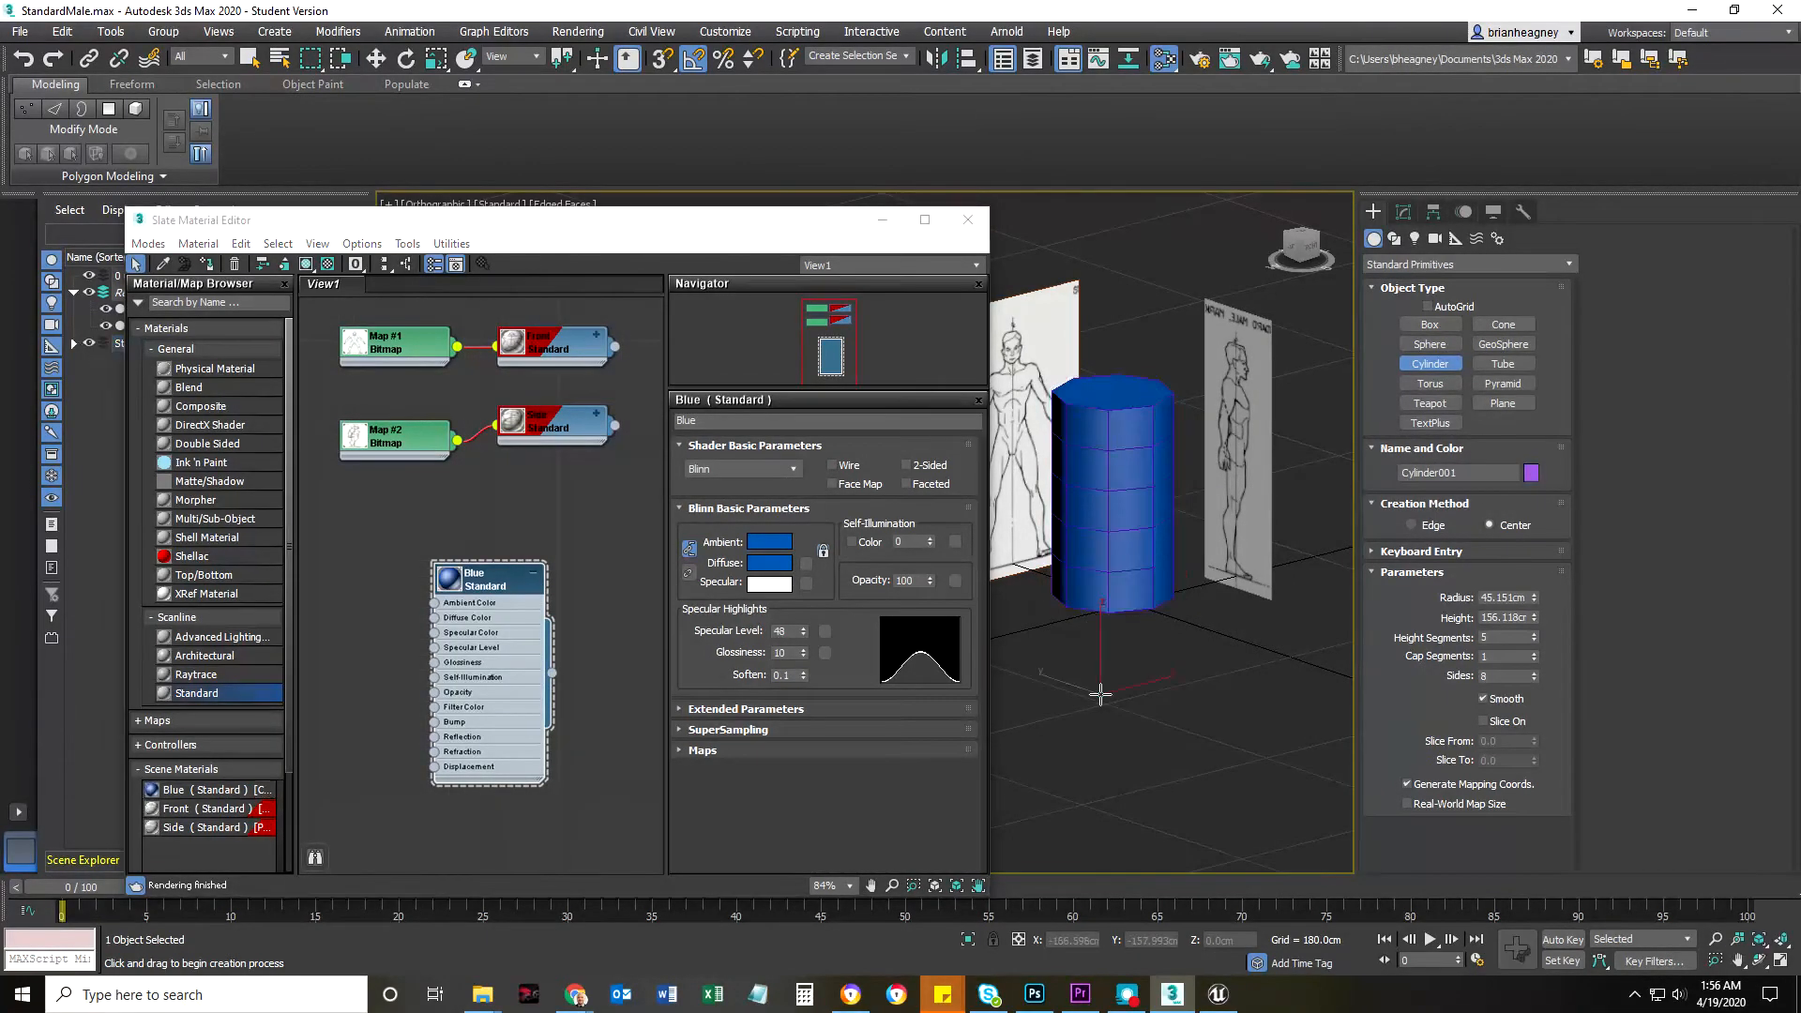
key(w)
middle_drag(1095, 730, 1118, 720)
click(1119, 725)
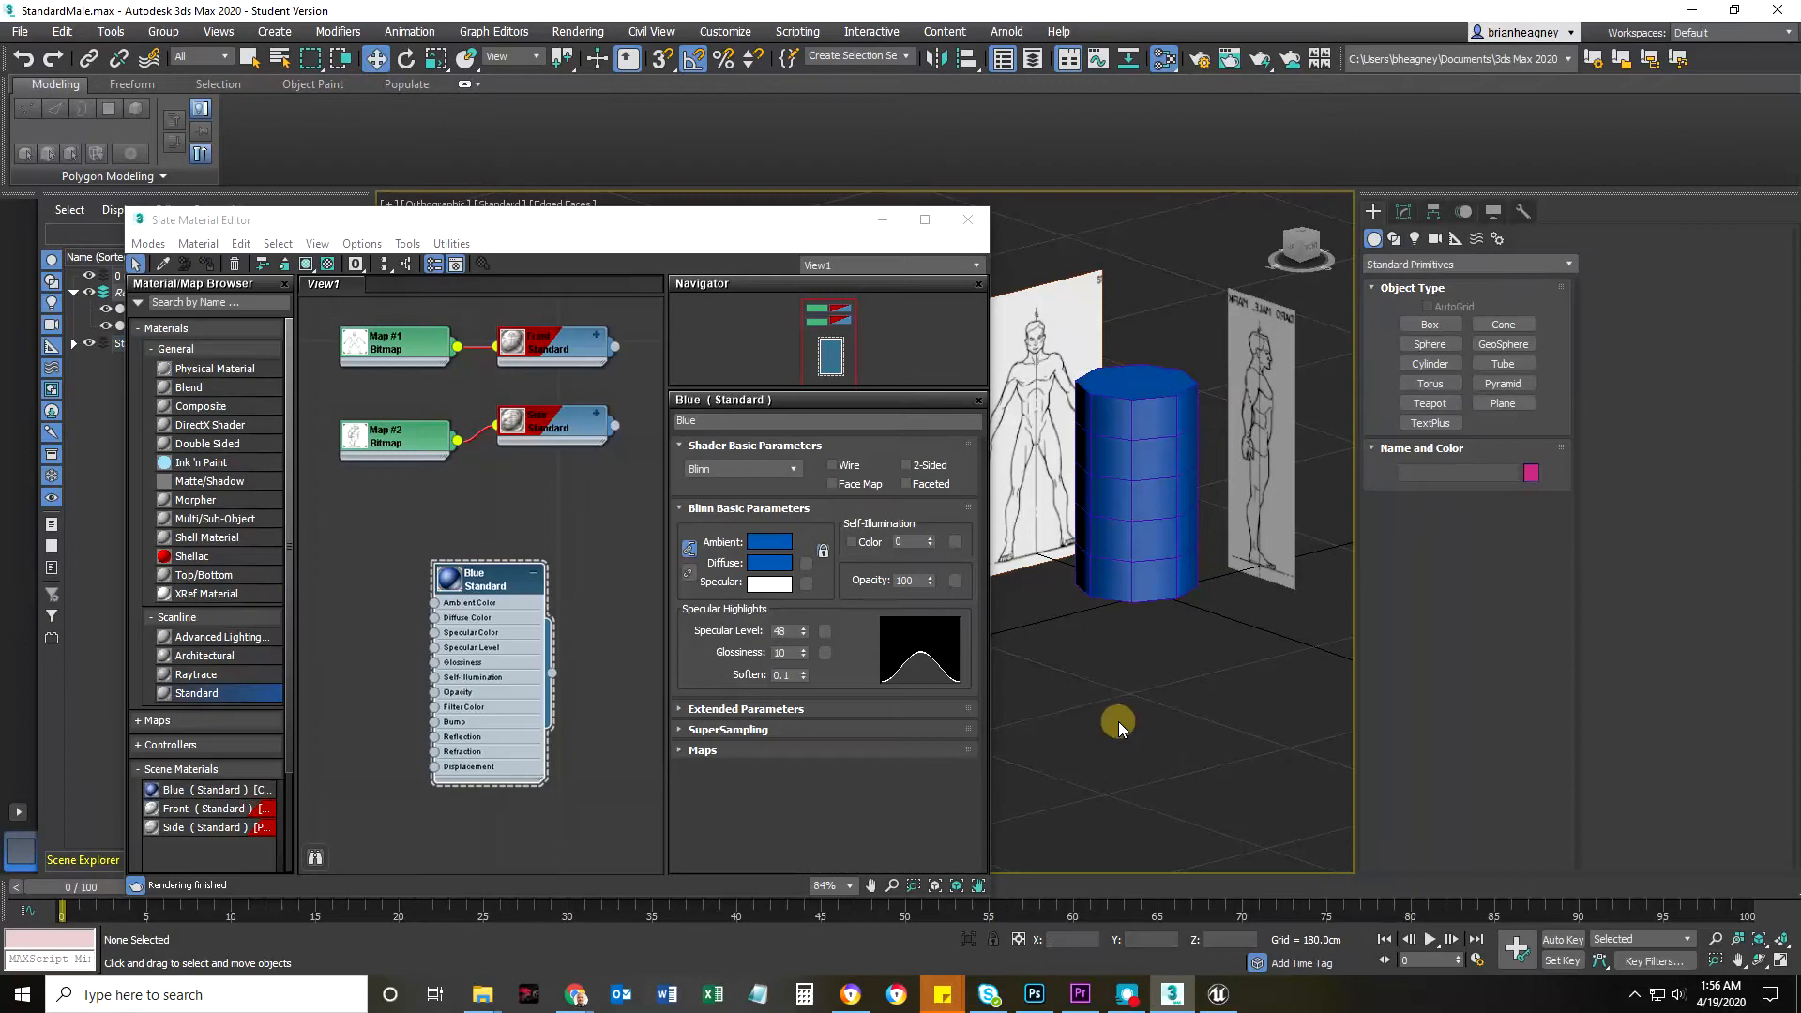
Turn off edged faces in the viewport to view the cylinder with plain shading, and select the cylinder.
middle_drag(1119, 650, 1101, 708)
key(F4)
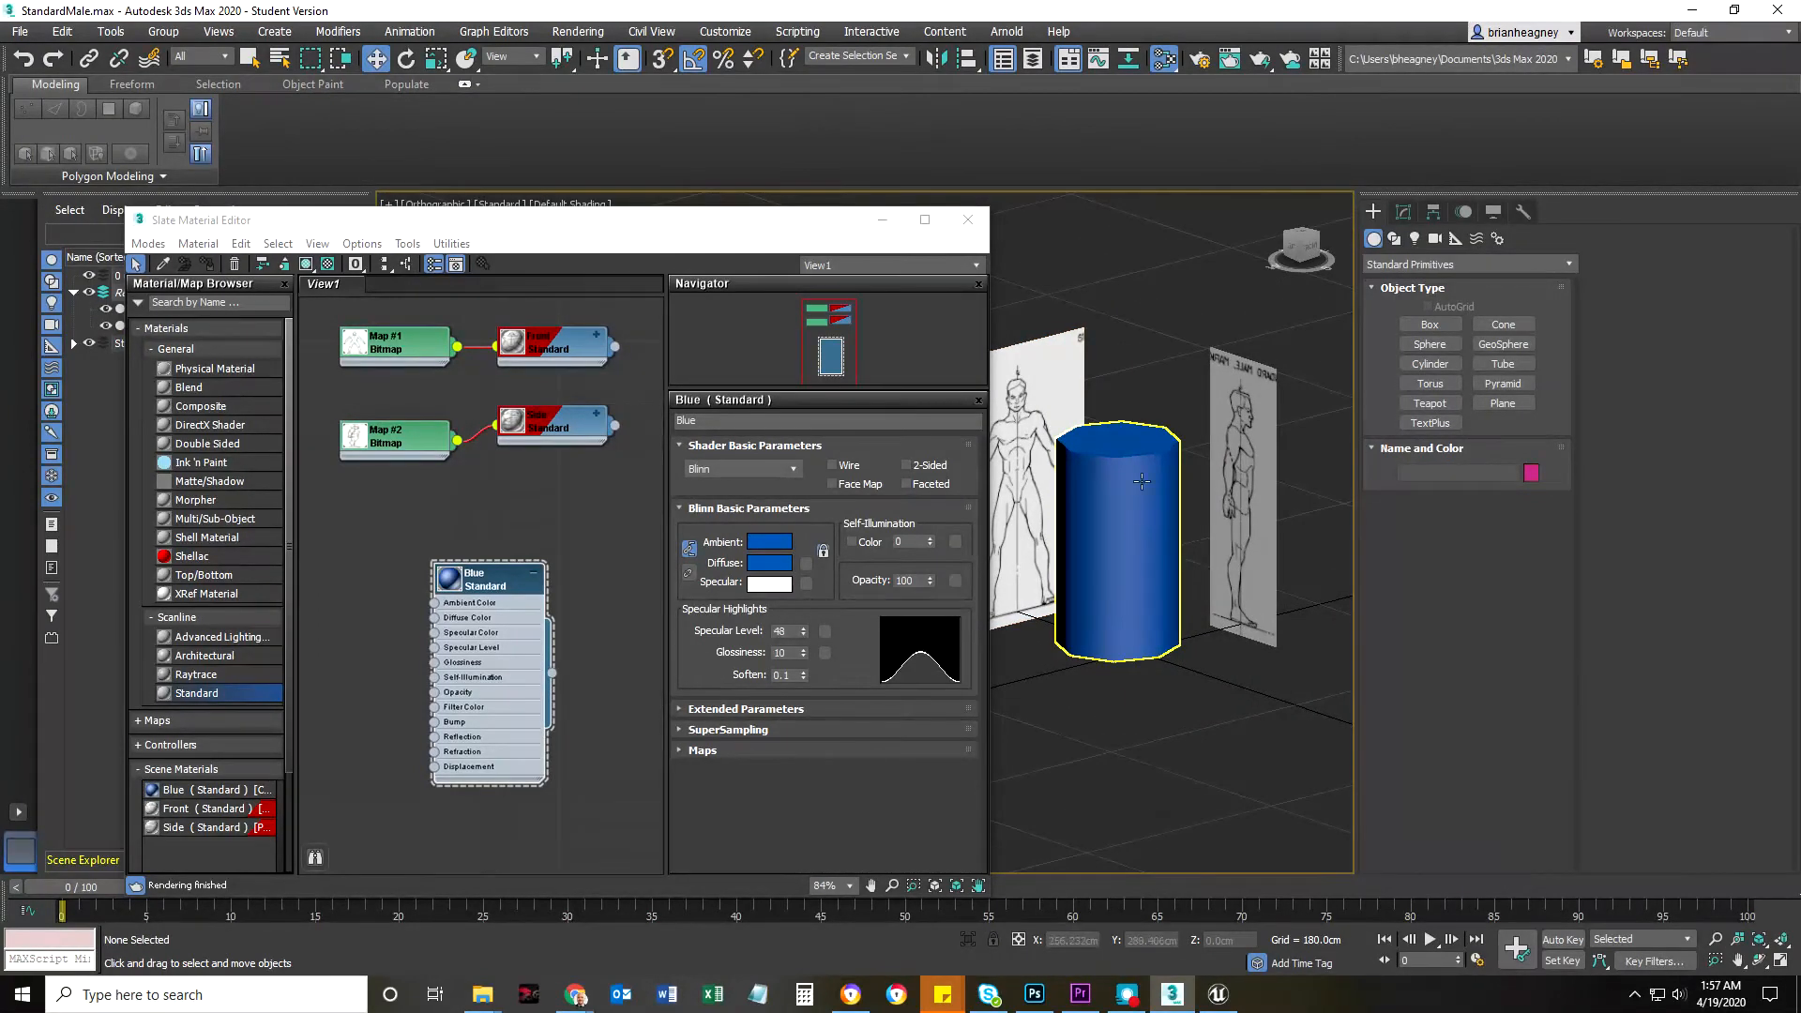
scroll(1135, 538, up, 3)
scroll(1136, 540, down, 3)
click(1136, 542)
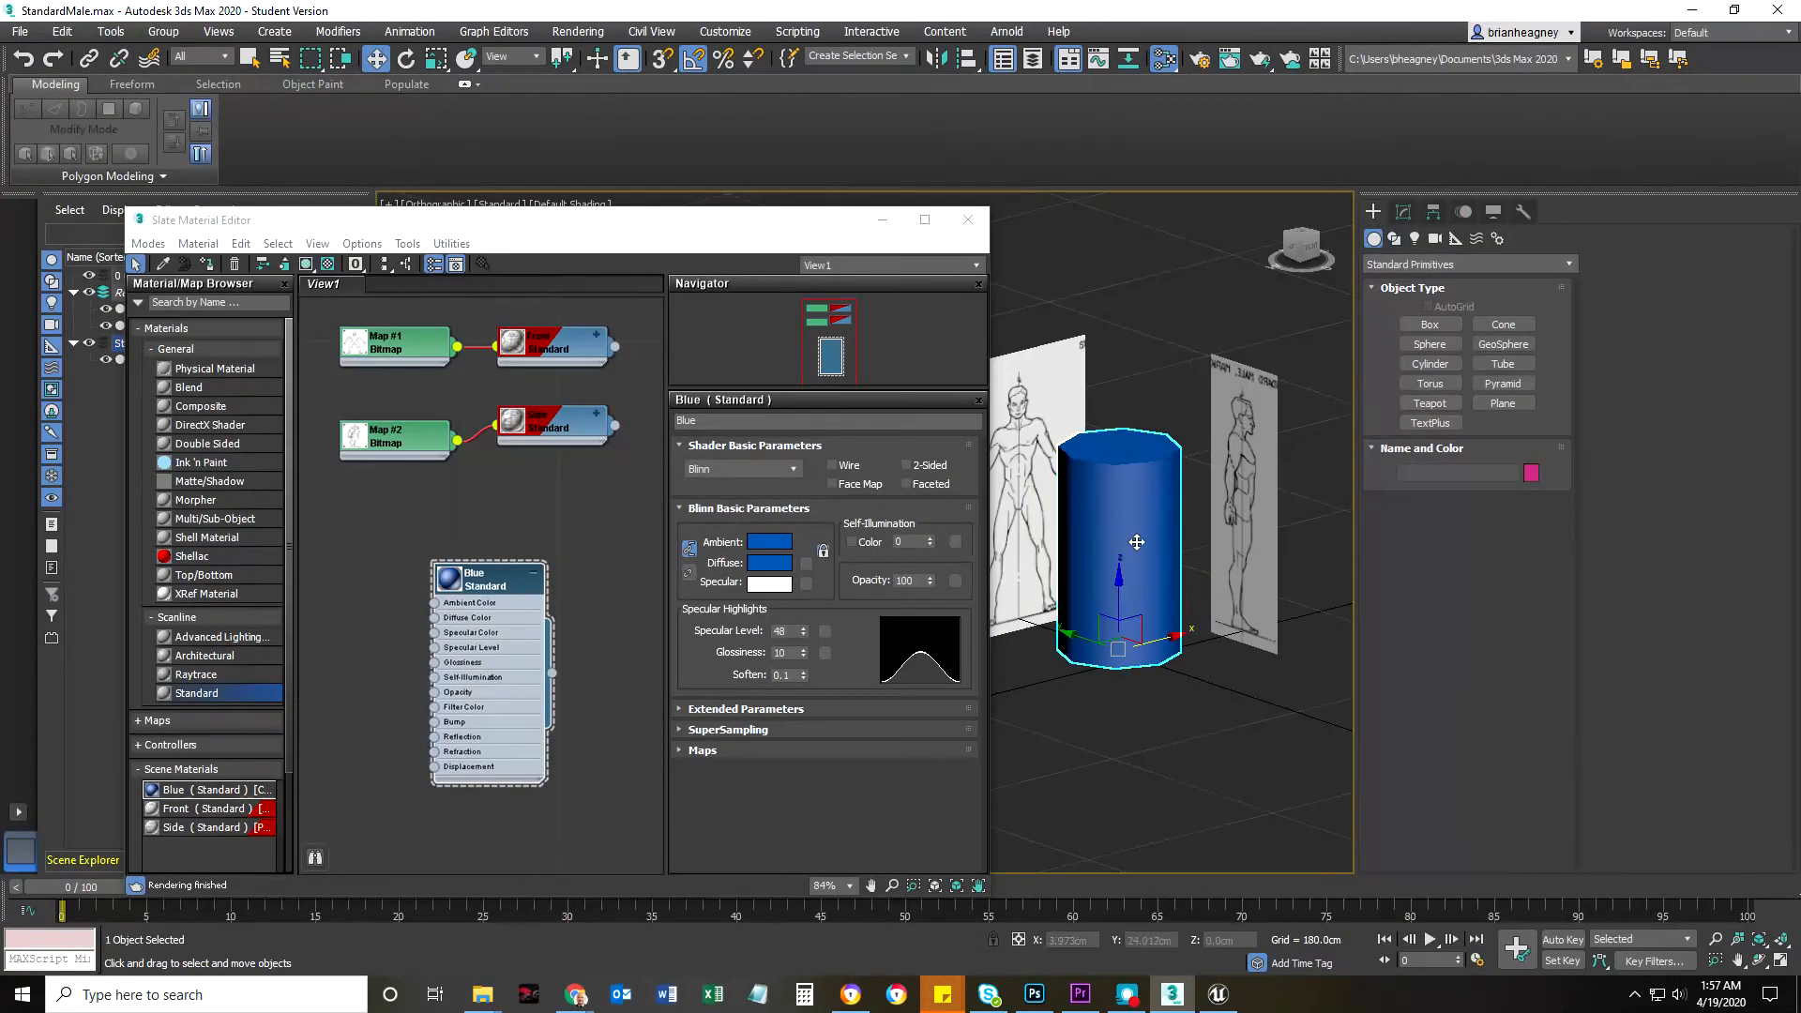
click(1109, 715)
click(1097, 615)
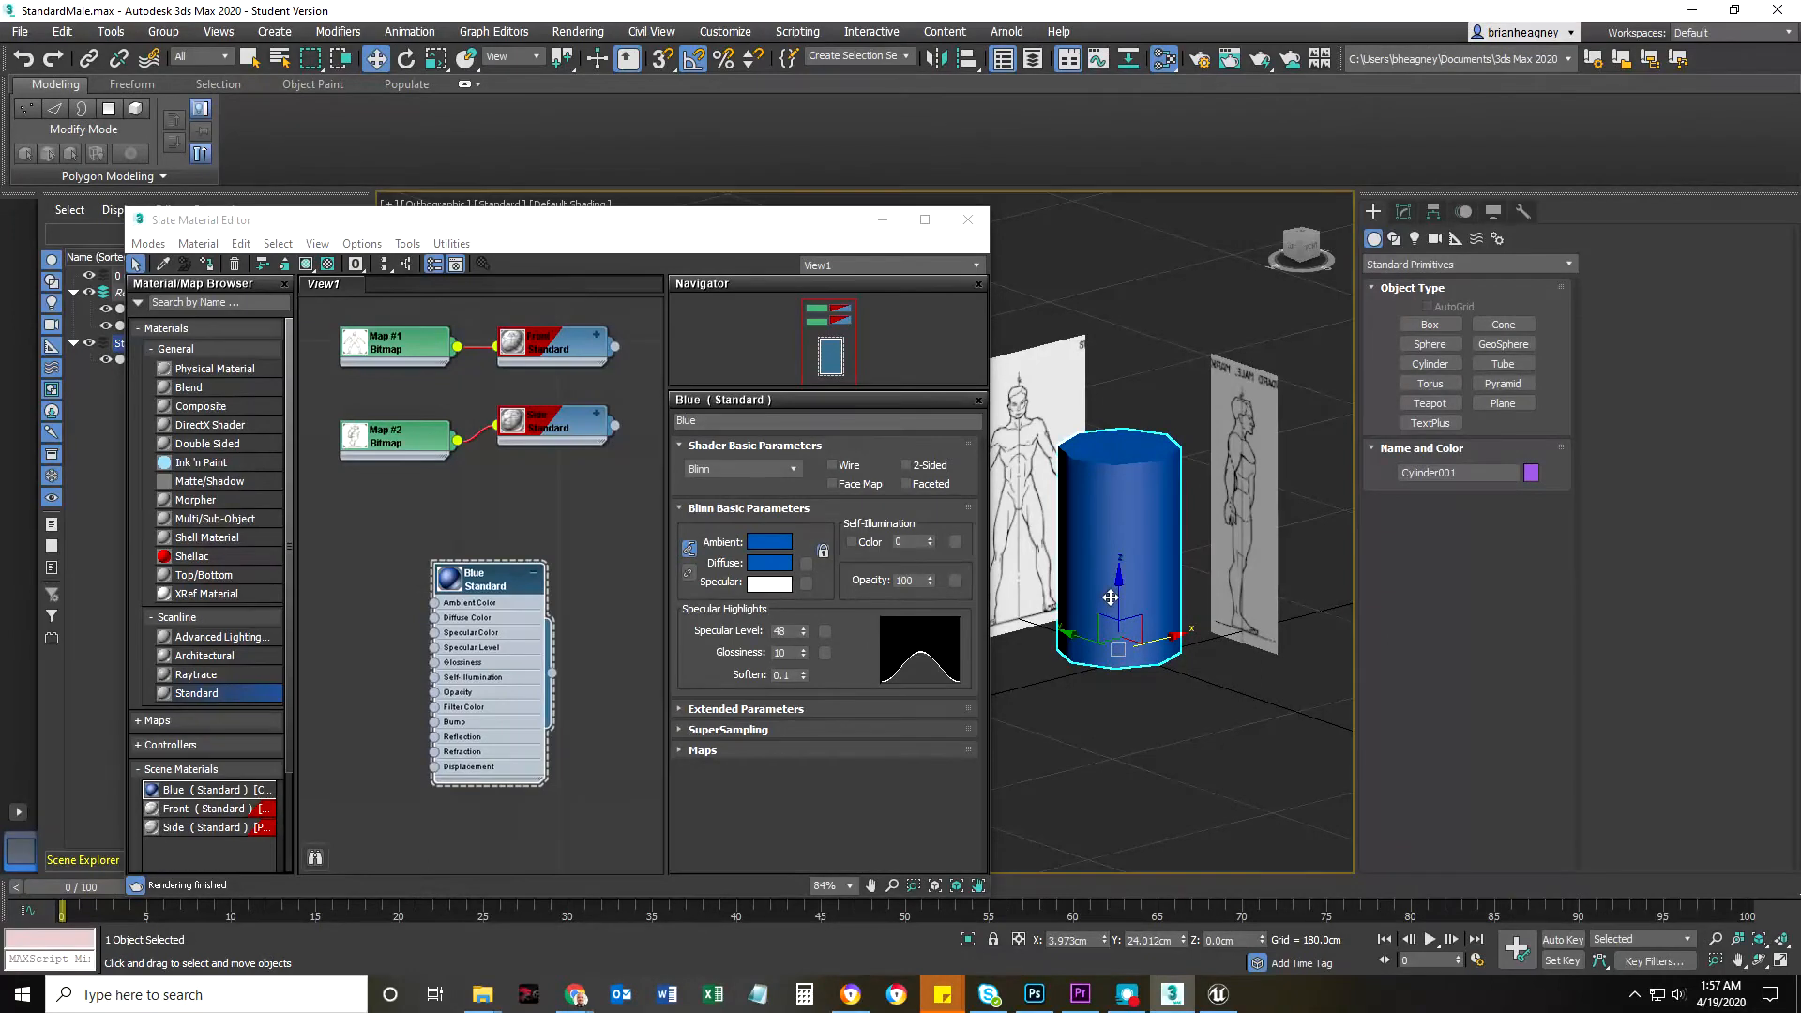
Close the Slate Material Editor and show the cylinder over the reference drawing in the Front view.
key(f)
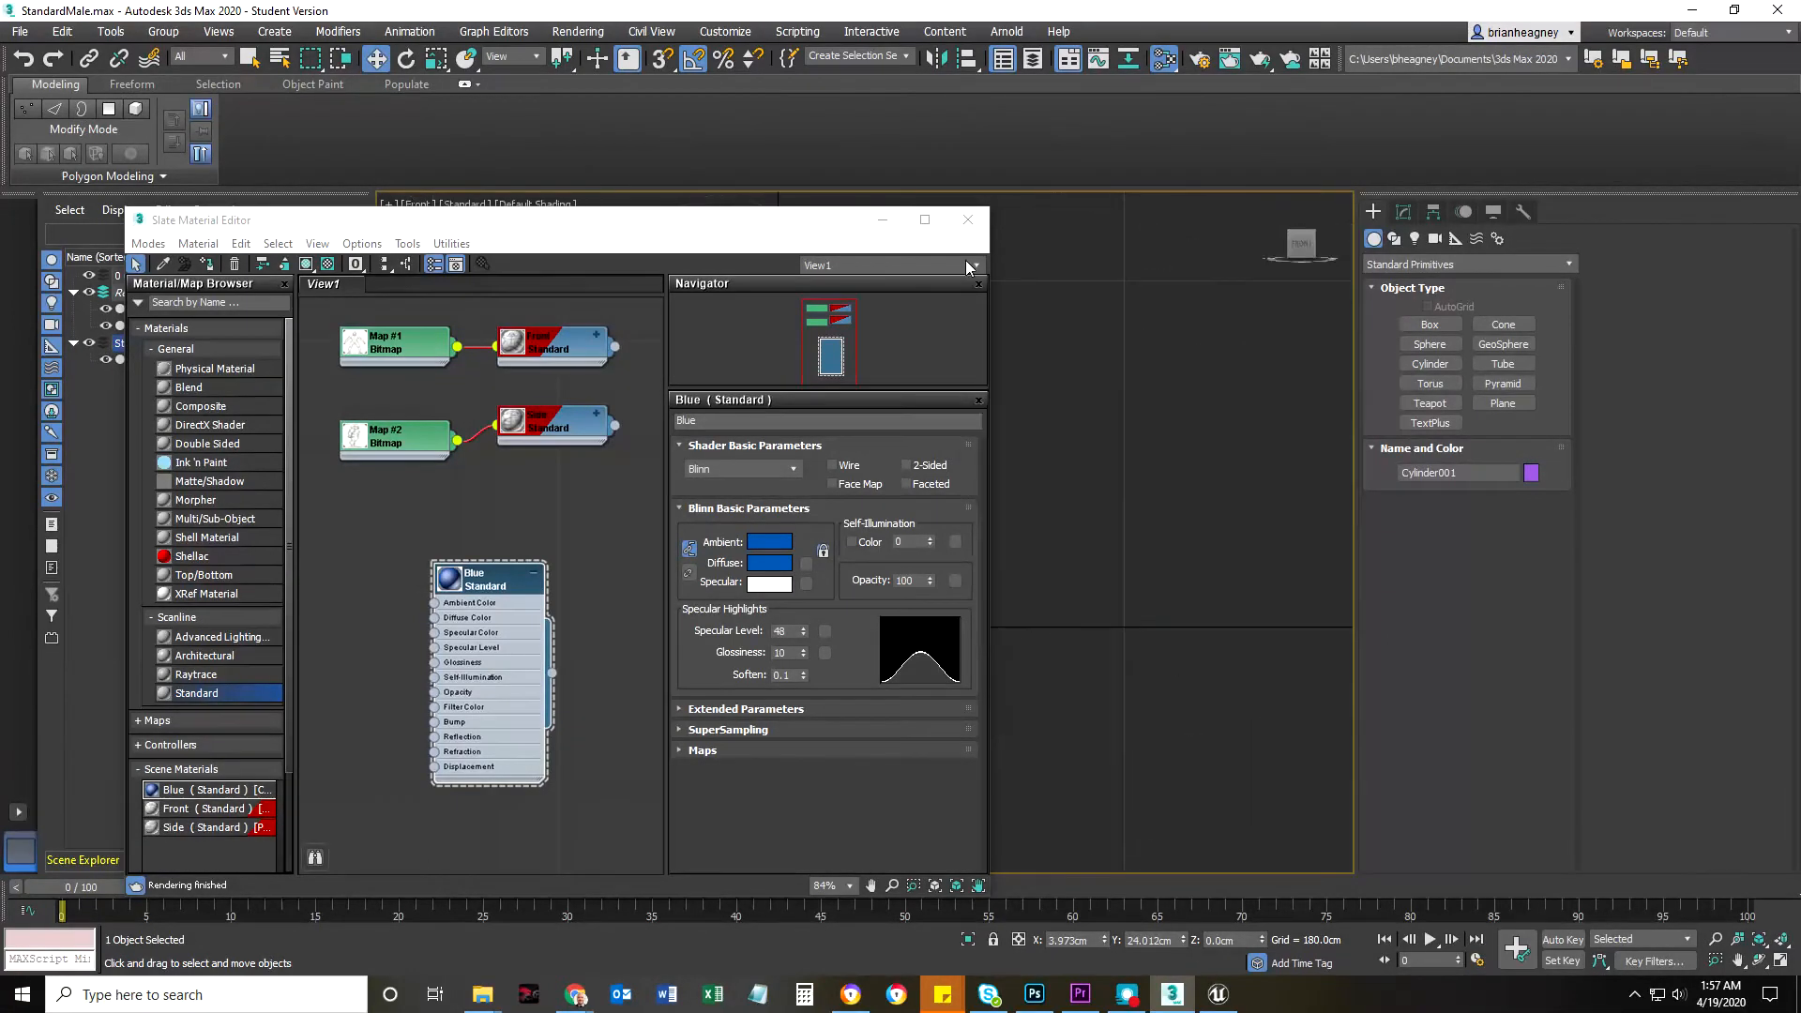
click(967, 219)
middle_drag(798, 672, 795, 662)
scroll(816, 491, up, 4)
scroll(823, 474, down, 3)
middle_drag(836, 478, 834, 518)
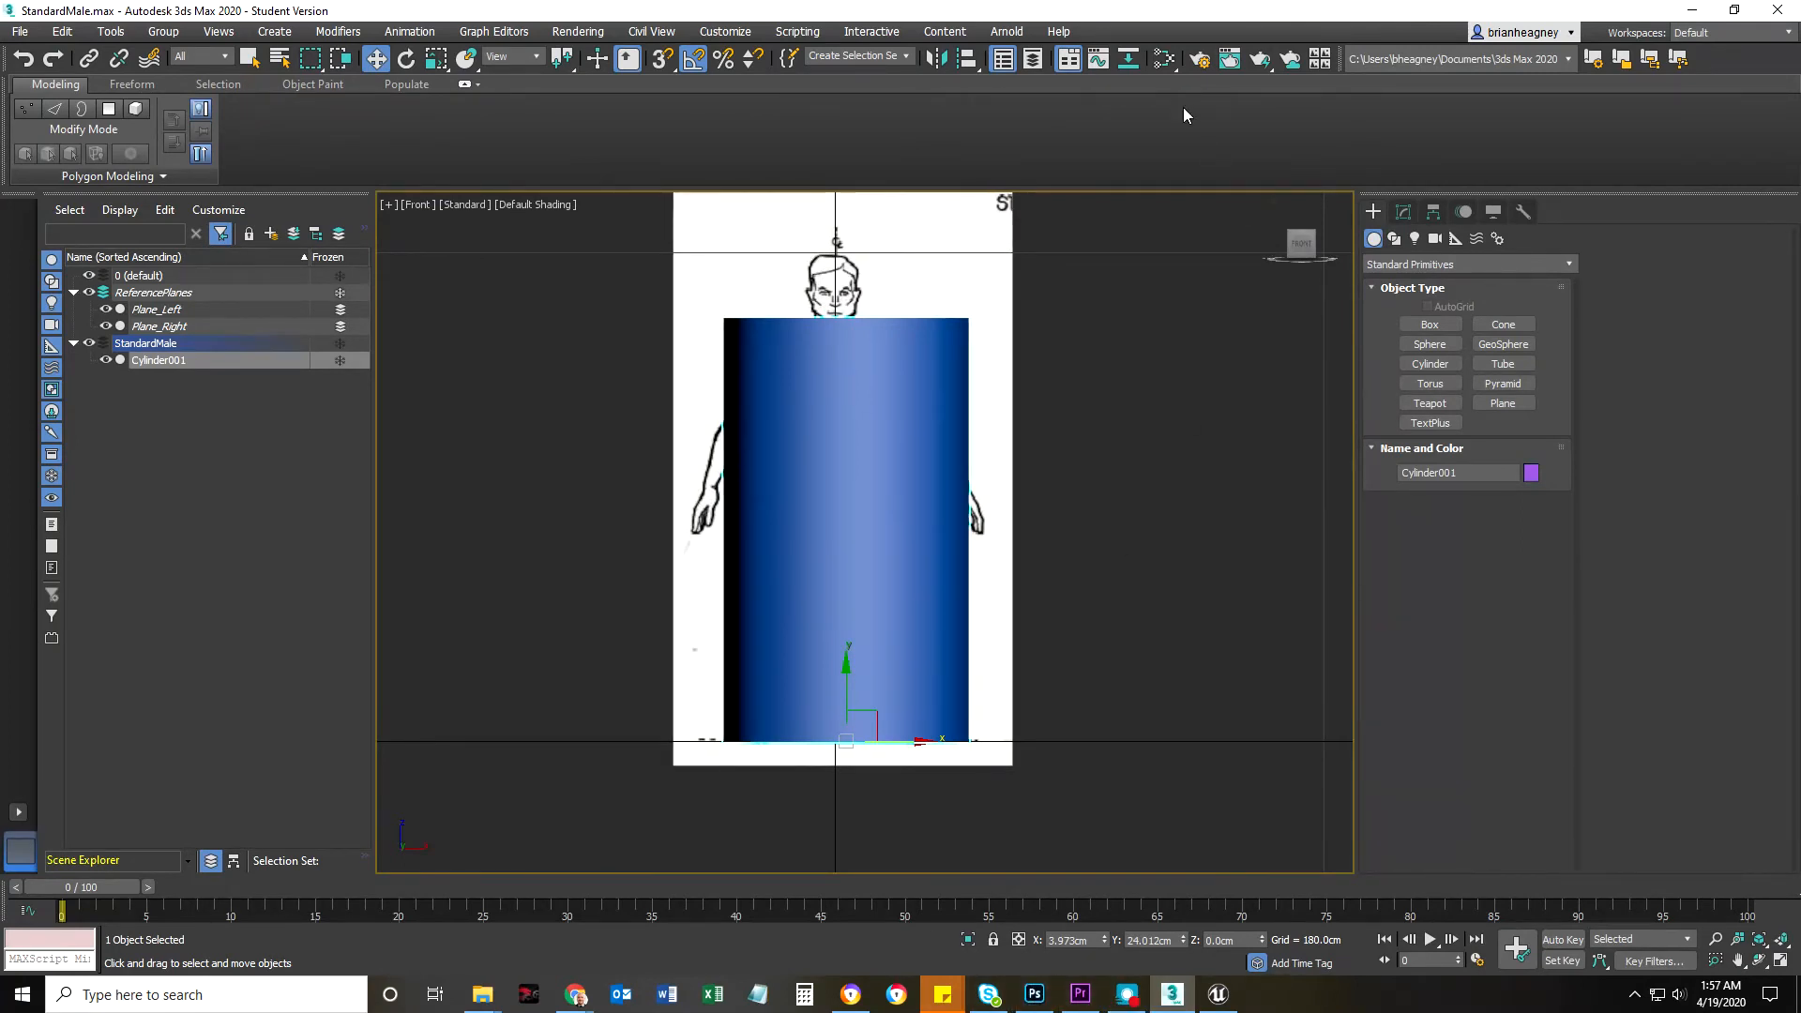
Check the Blue material's opacity setting and try see-through display on the cylinder in the Front view.
click(1164, 58)
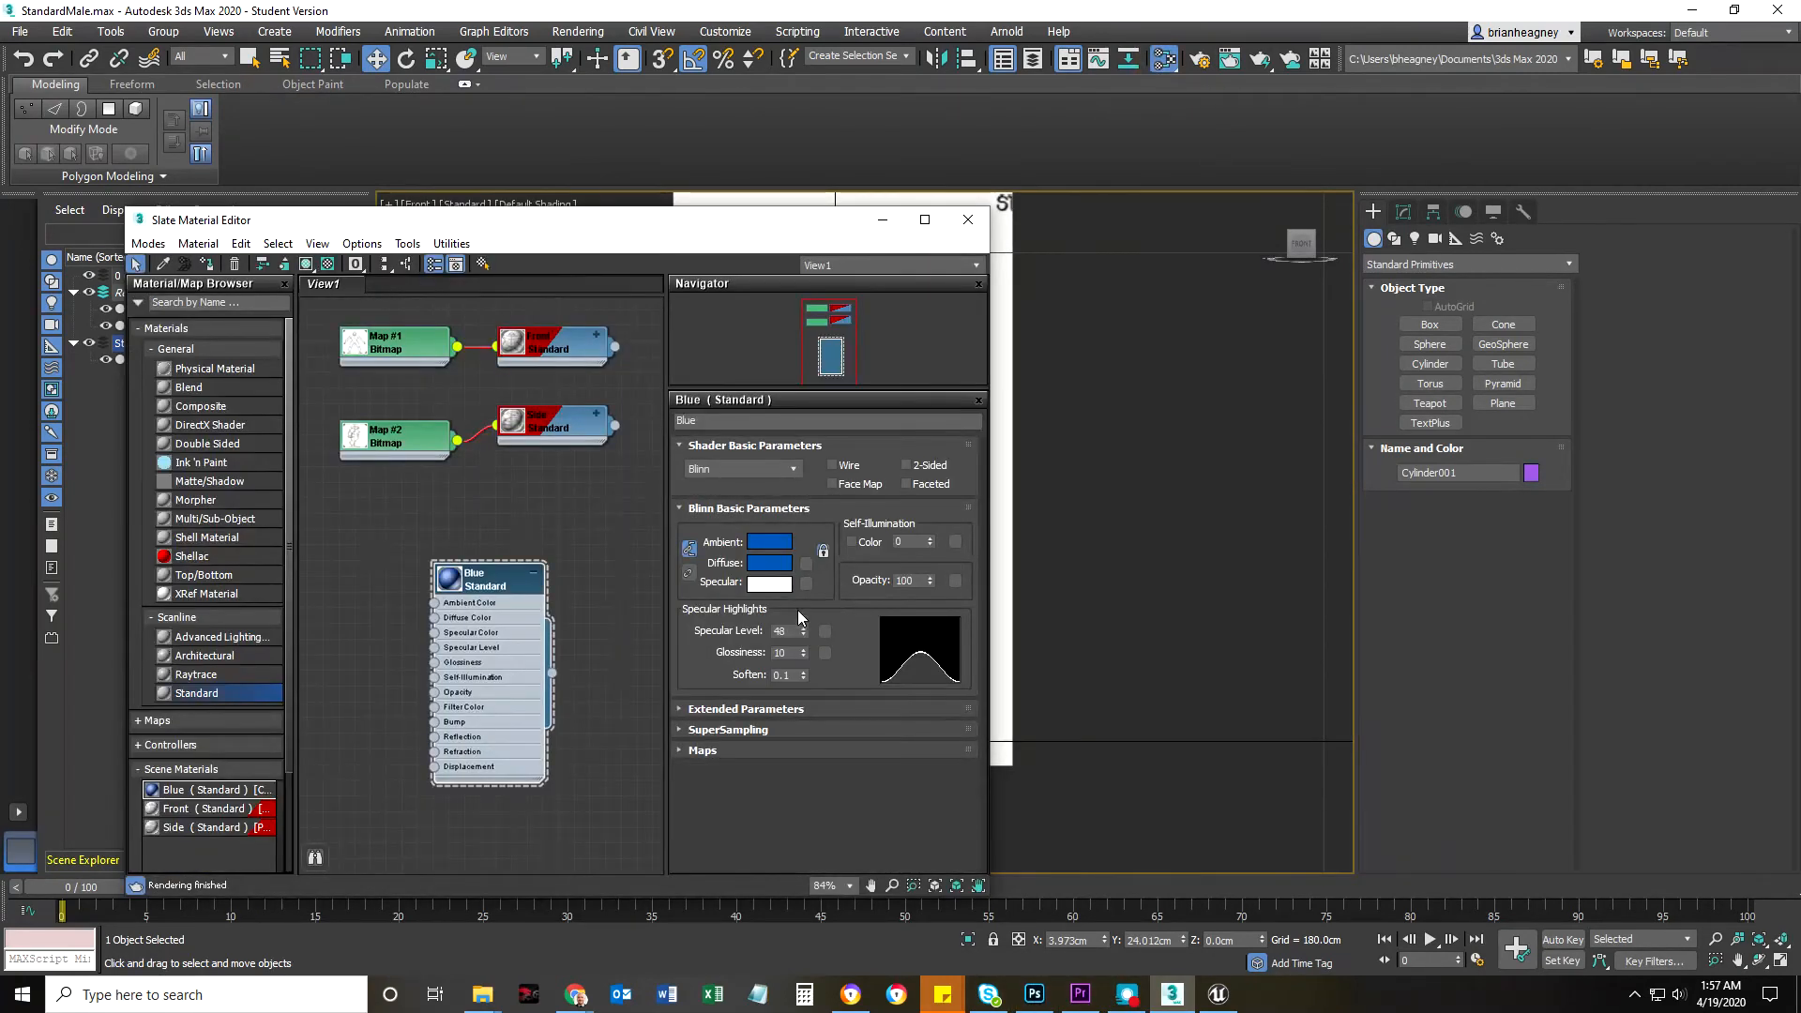
drag(927, 582, 930, 640)
click(967, 219)
middle_drag(763, 580, 797, 579)
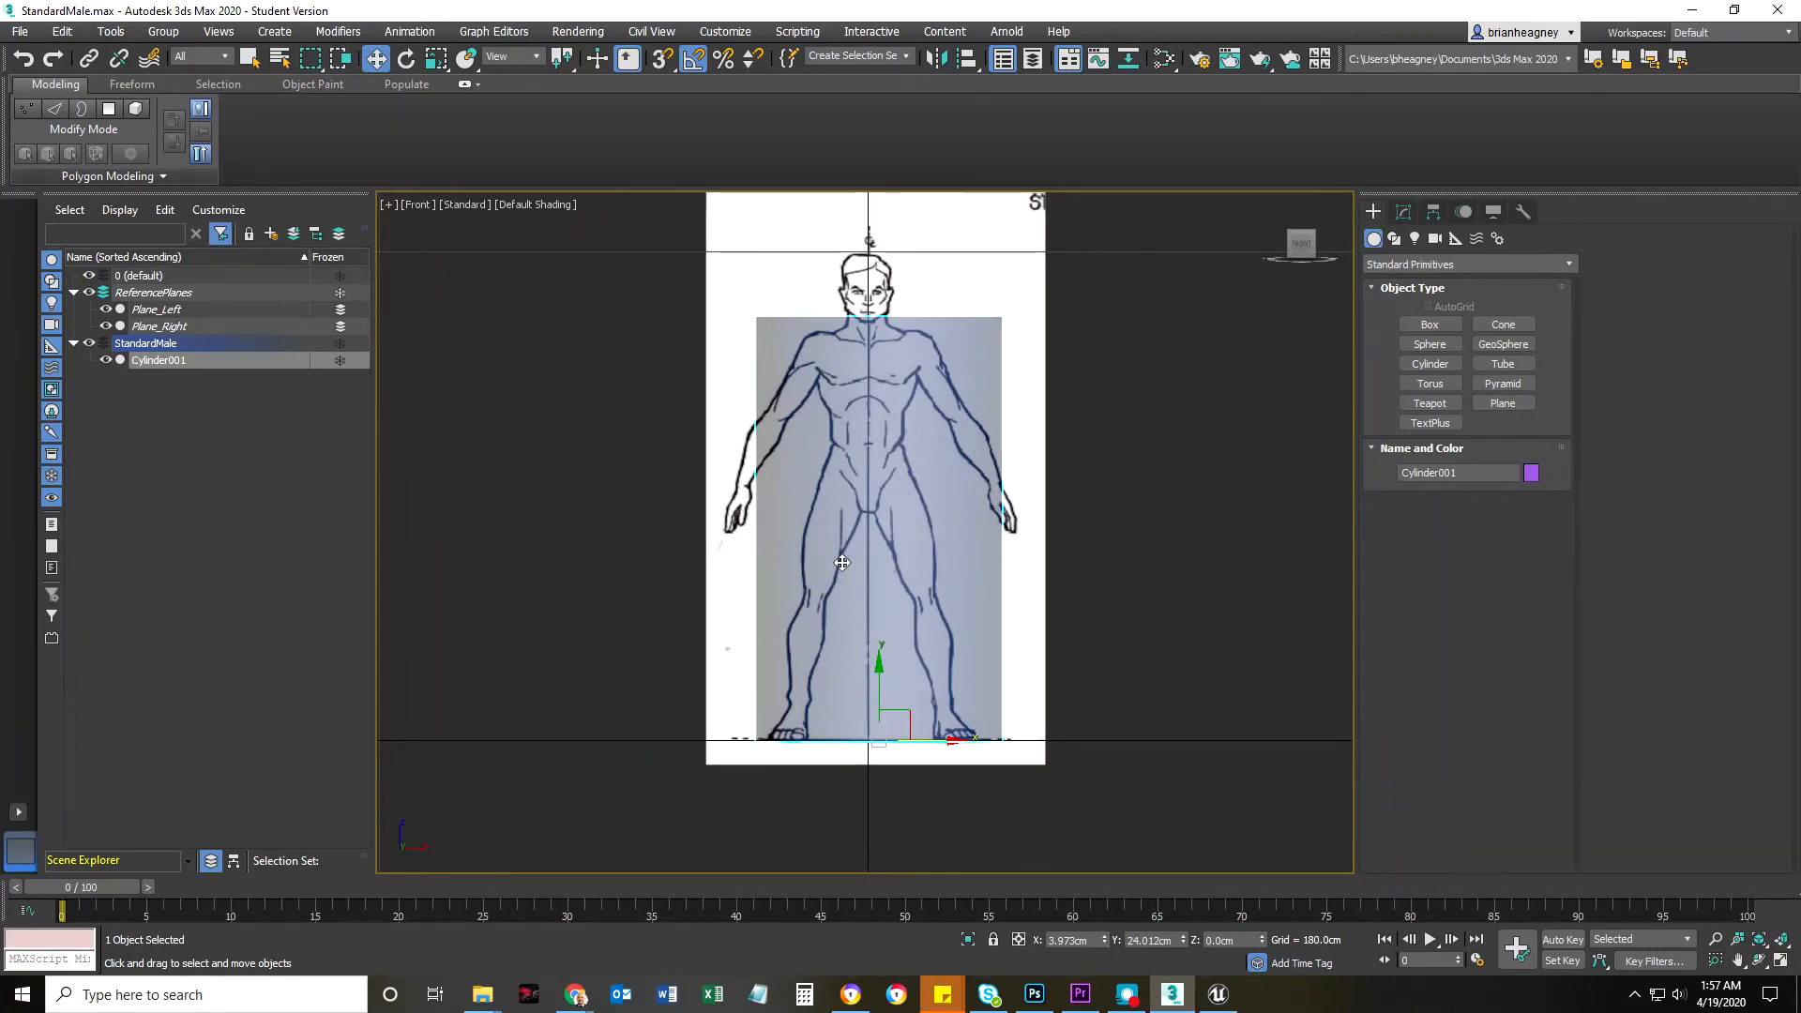
key(alt+x)
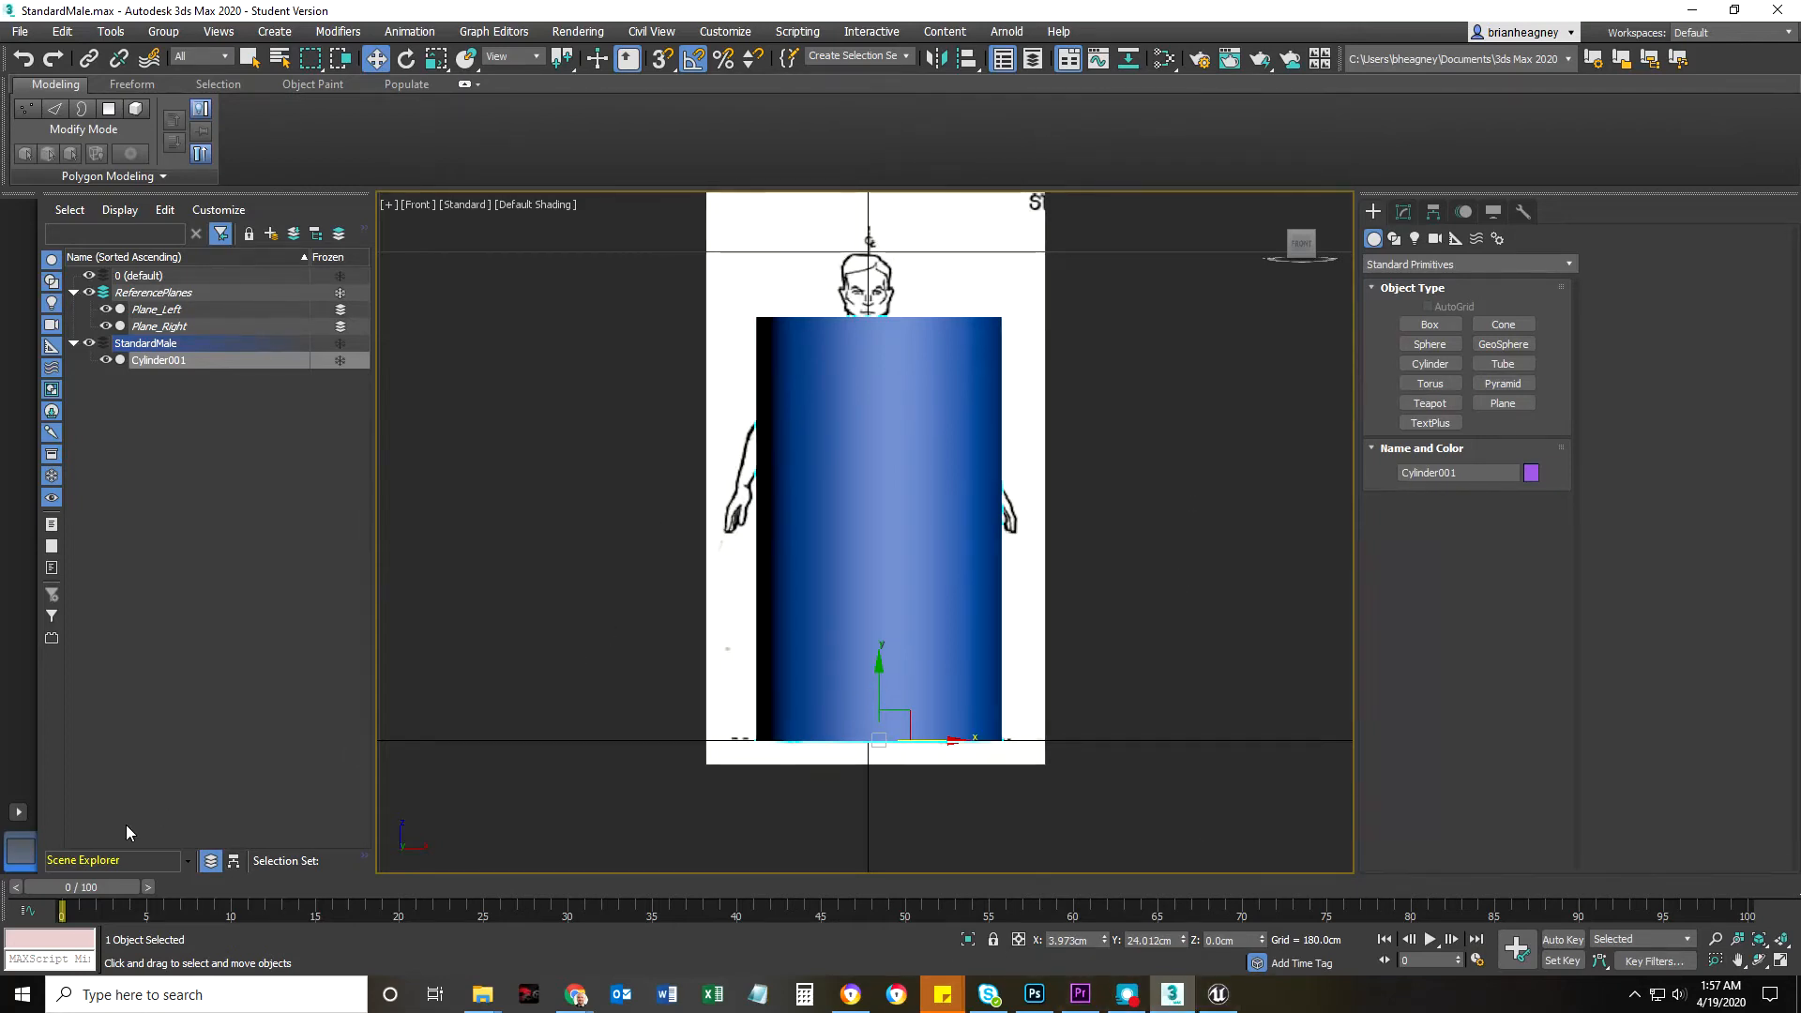
Open the Slate Material Editor and move its window clear of the time slider, keeping the Blue material's parameters visible.
mouse_move(75, 889)
mouse_down()
mouse_move(1726, 886)
mouse_move(301, 889)
mouse_move(52, 908)
mouse_up()
key(w)
click(1164, 58)
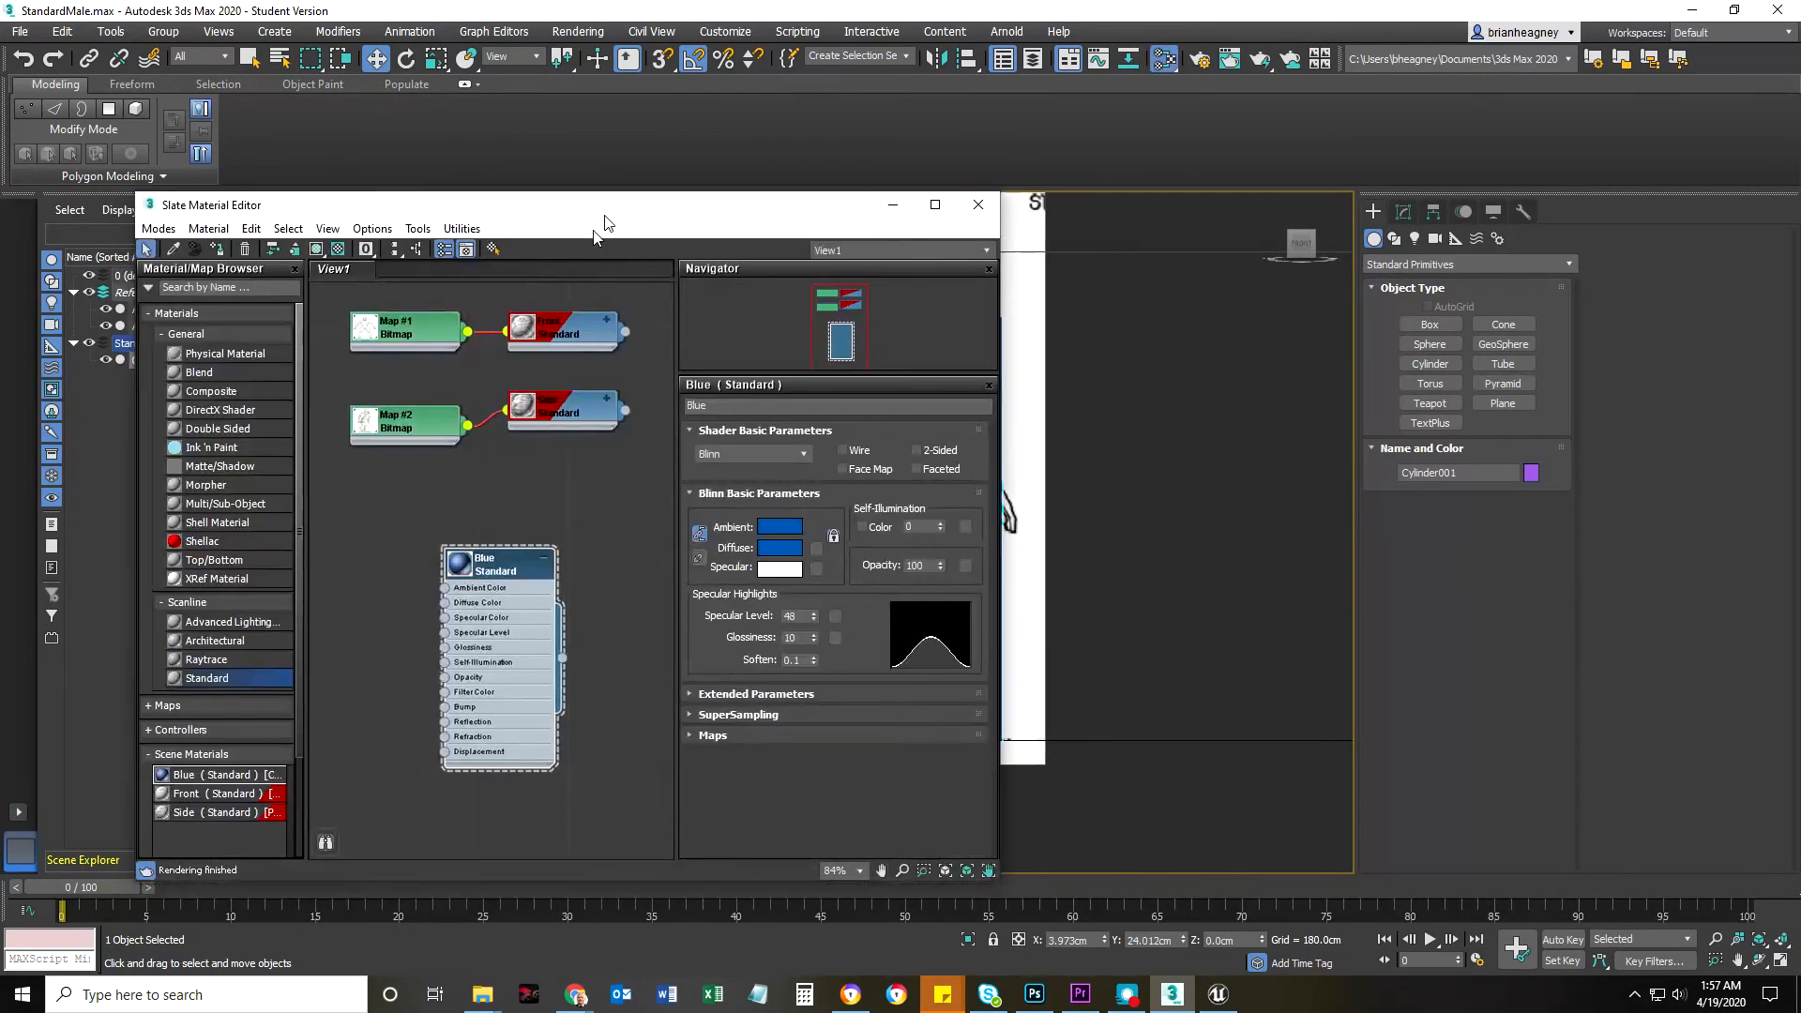
drag(604, 218, 623, 138)
drag(514, 492, 517, 446)
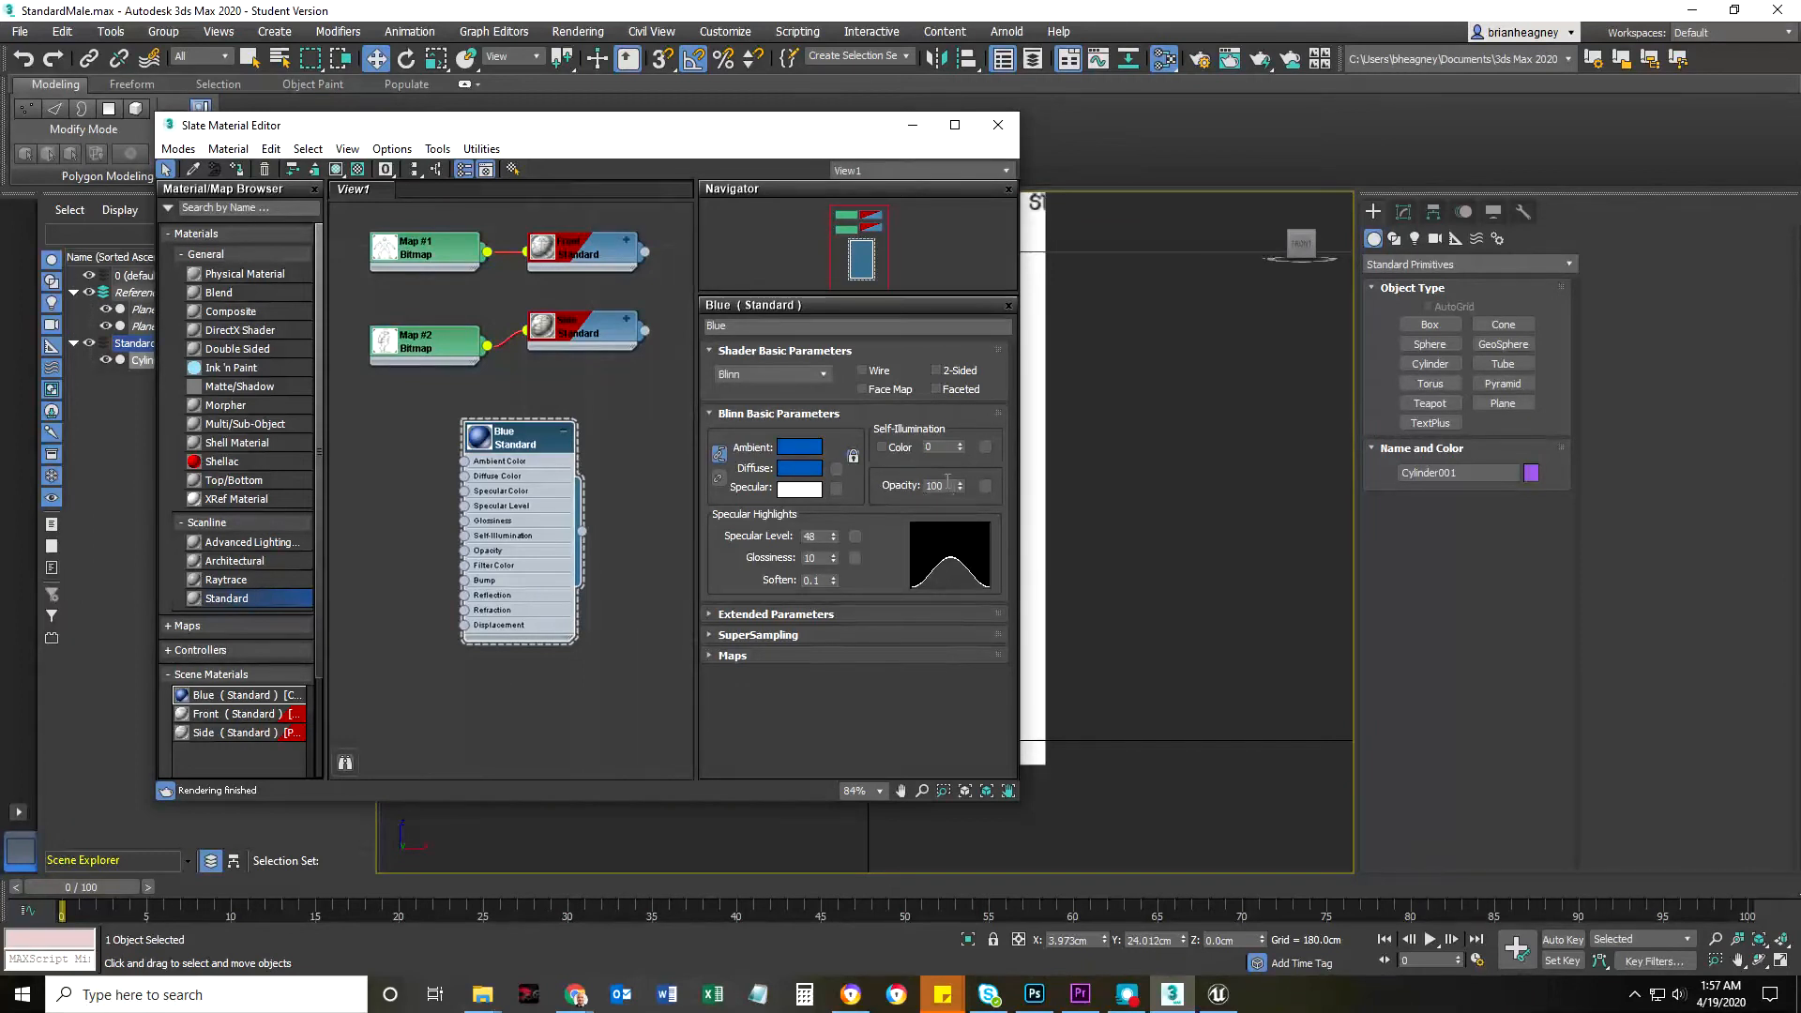
drag(741, 132, 736, 71)
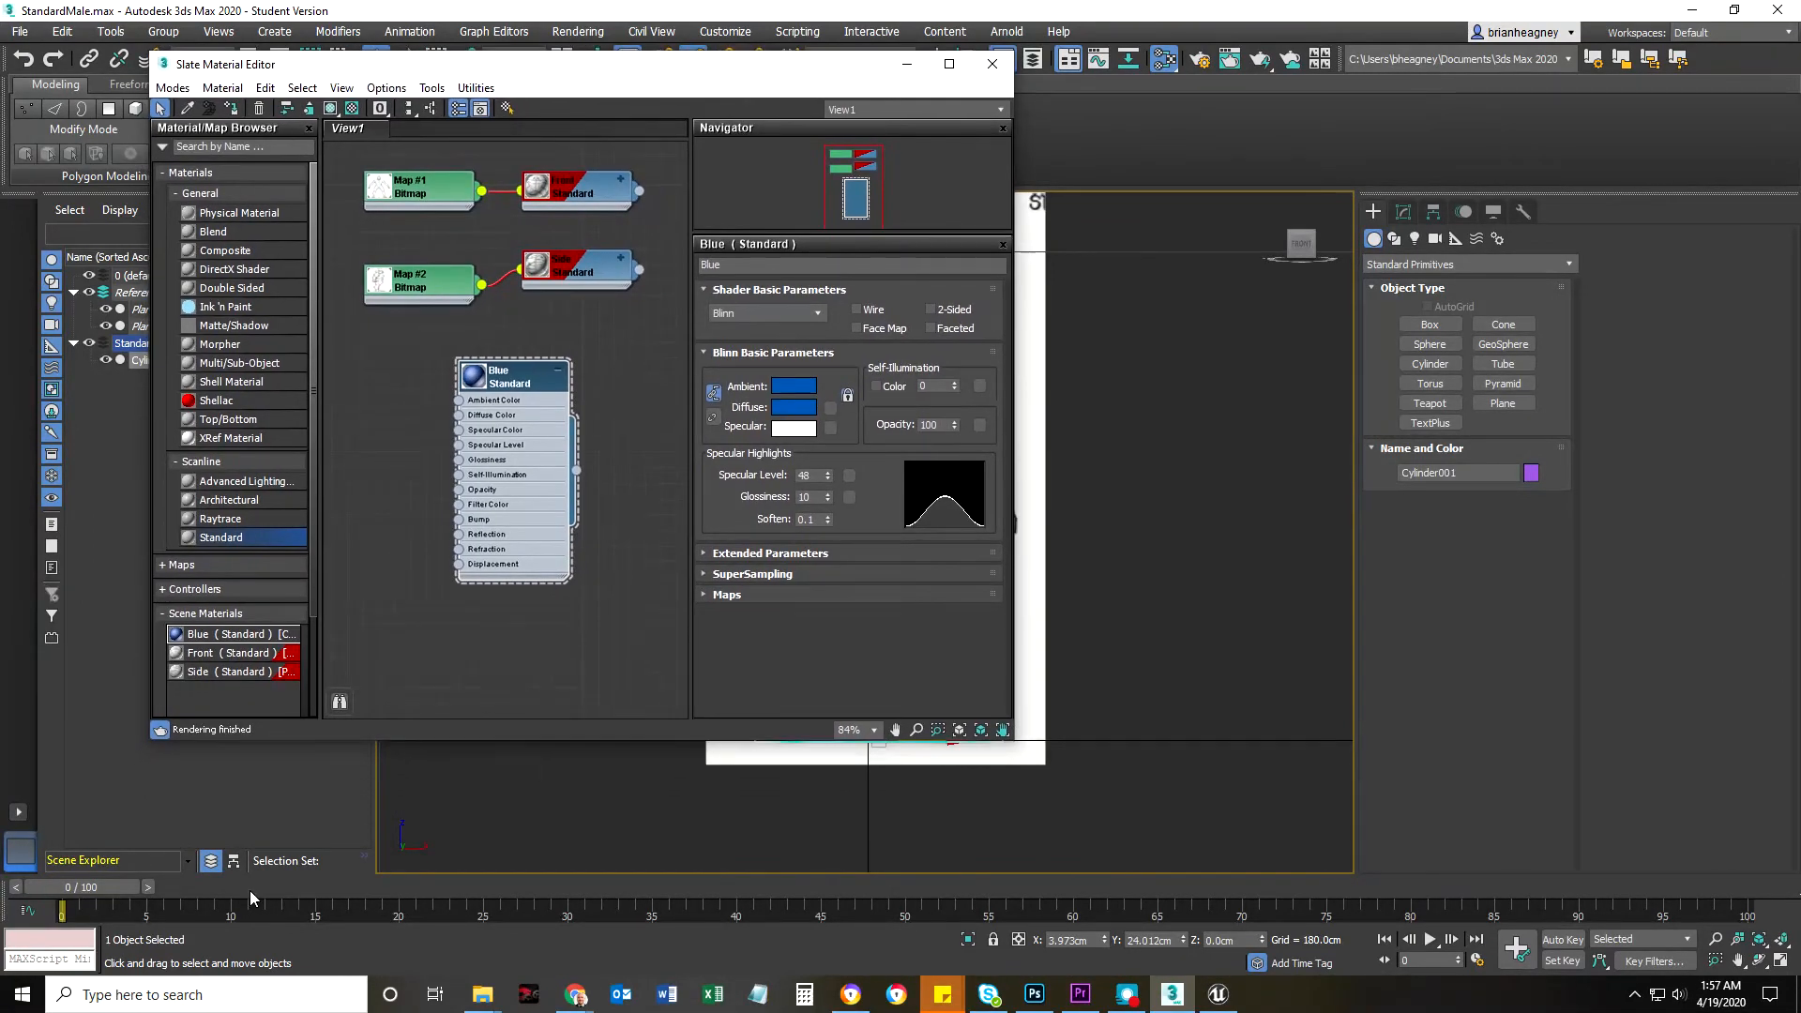
Move to frame 100, enable Auto Key and set the Blue material's opacity to 0 to animate its transparency.
click(86, 888)
drag(136, 886, 1718, 874)
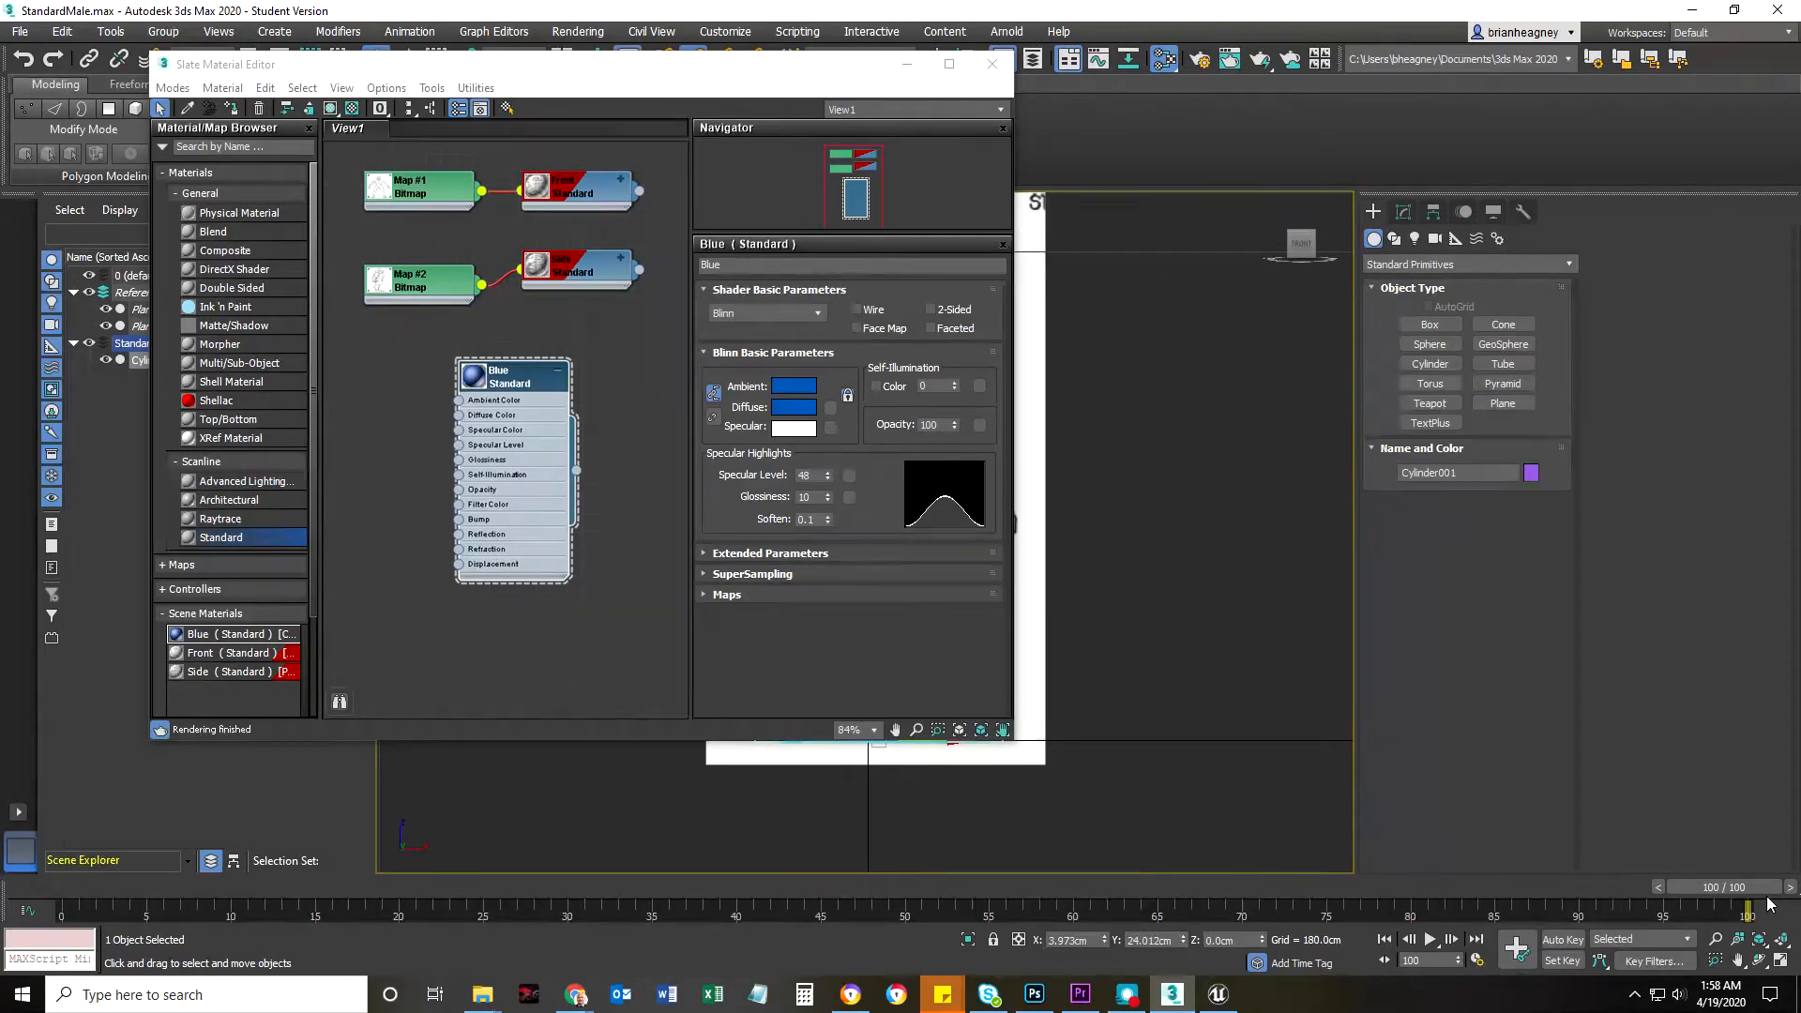
click(1561, 940)
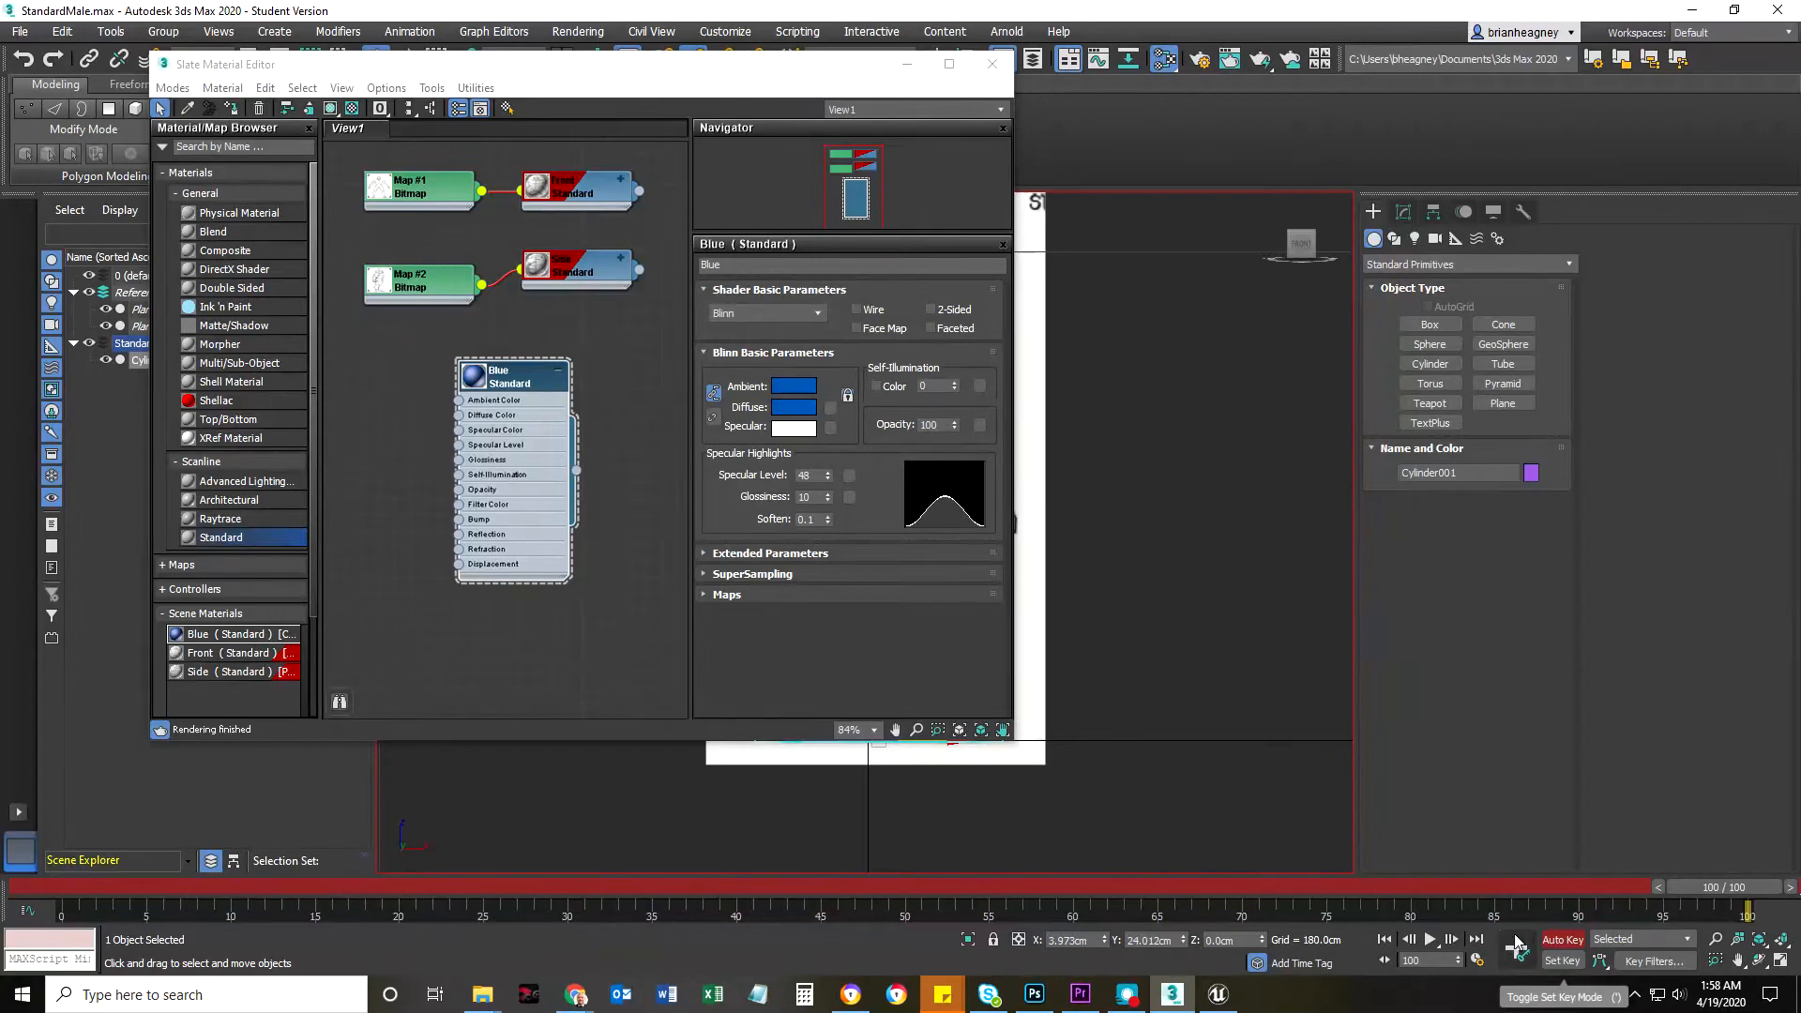
drag(954, 424, 932, 672)
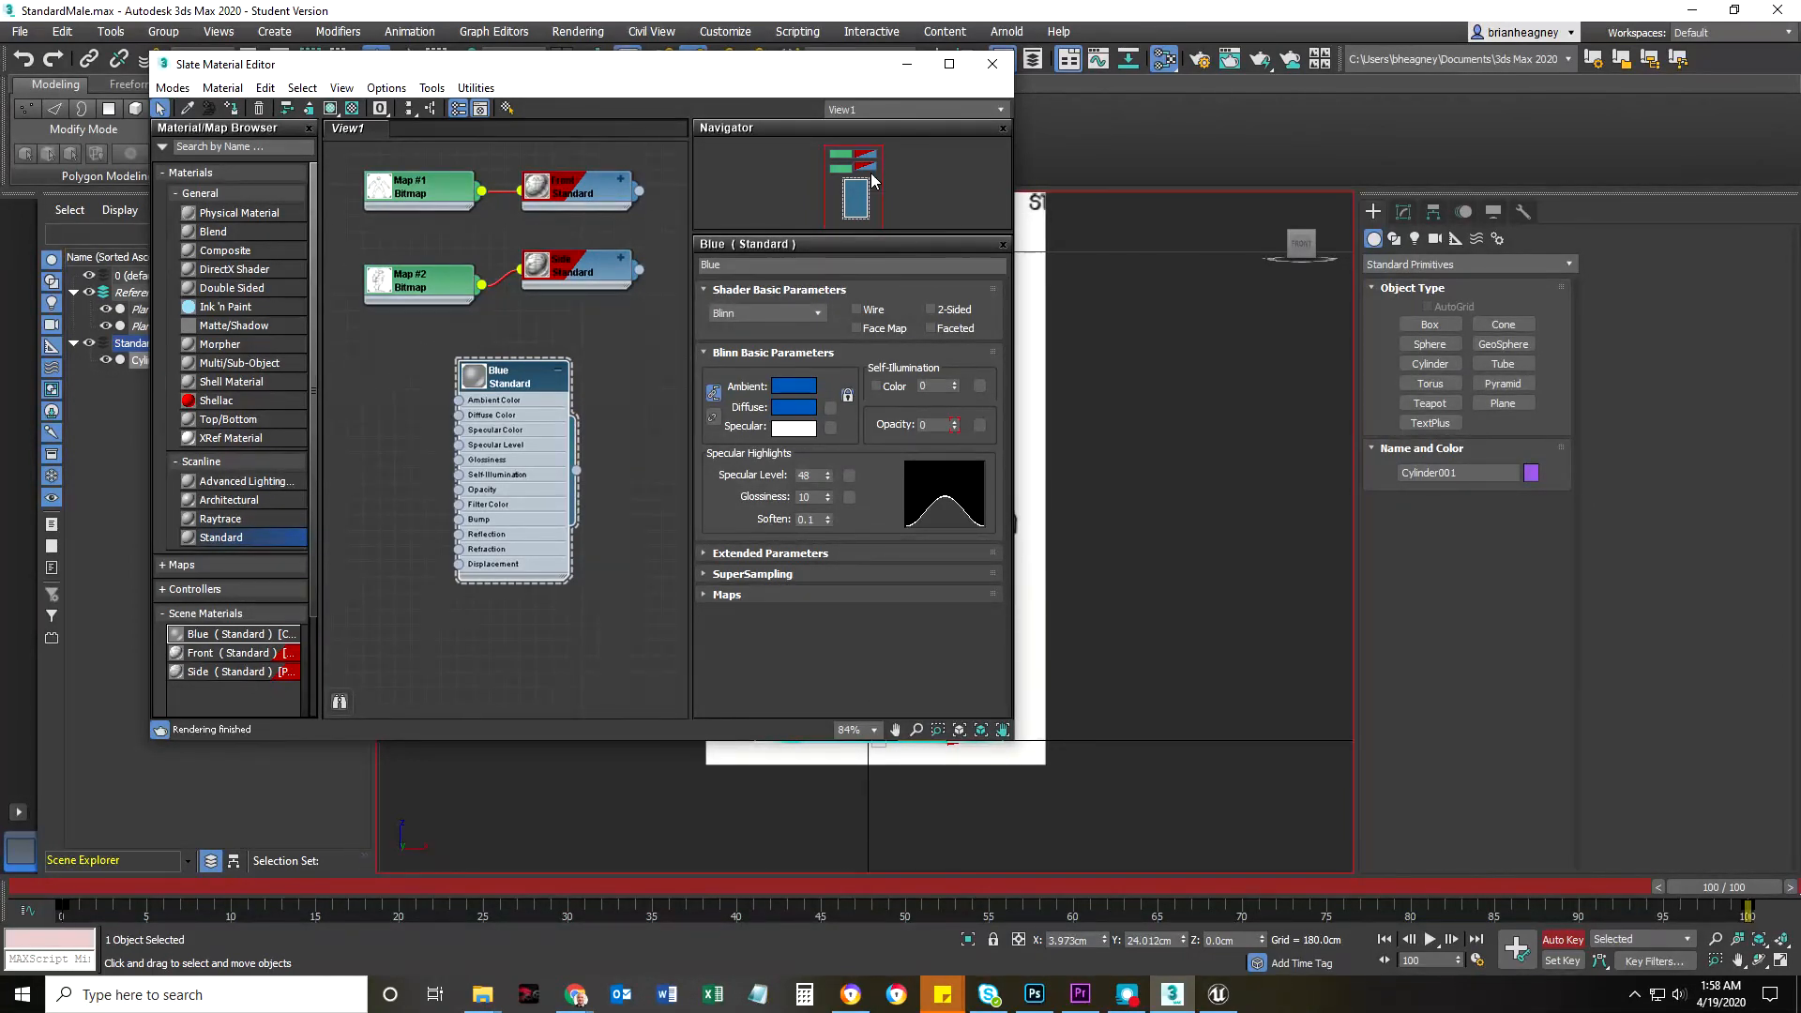
Close the material editor, turn off Auto Key and scrub to frame 56 to make the cylinder semi-transparent.
click(990, 65)
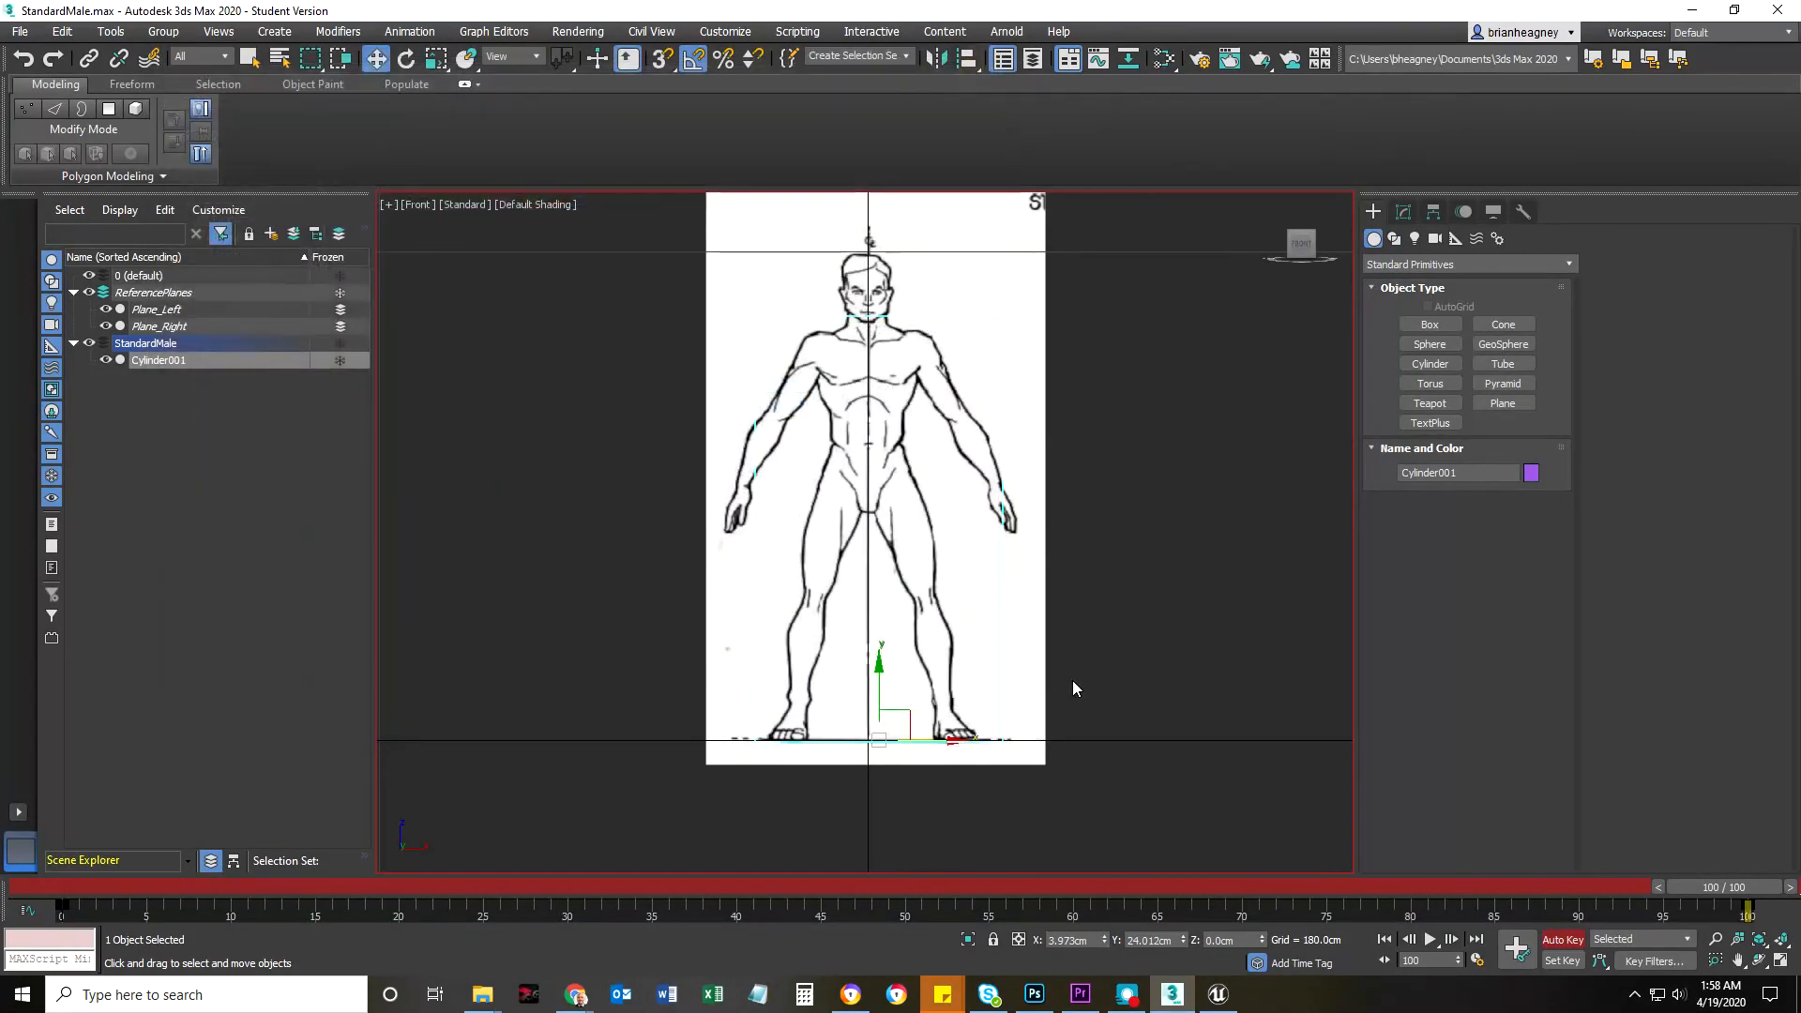
drag(1708, 888, 1744, 896)
key(w)
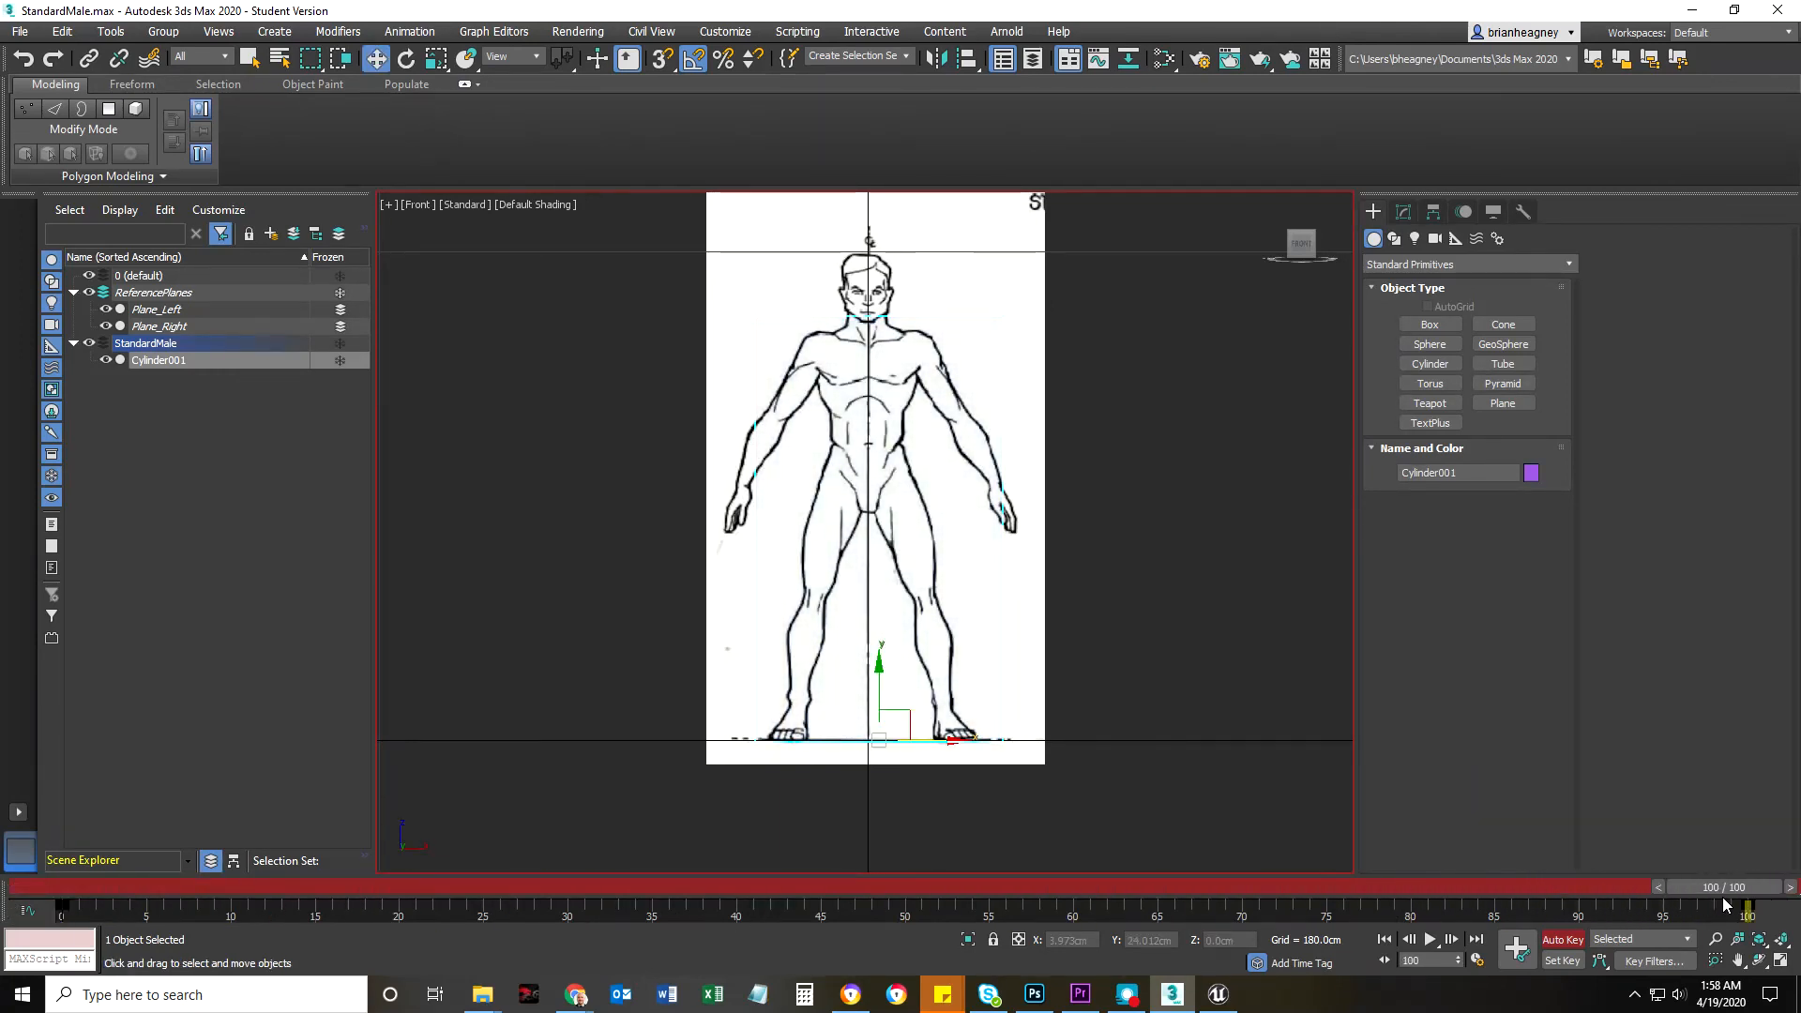
click(1563, 941)
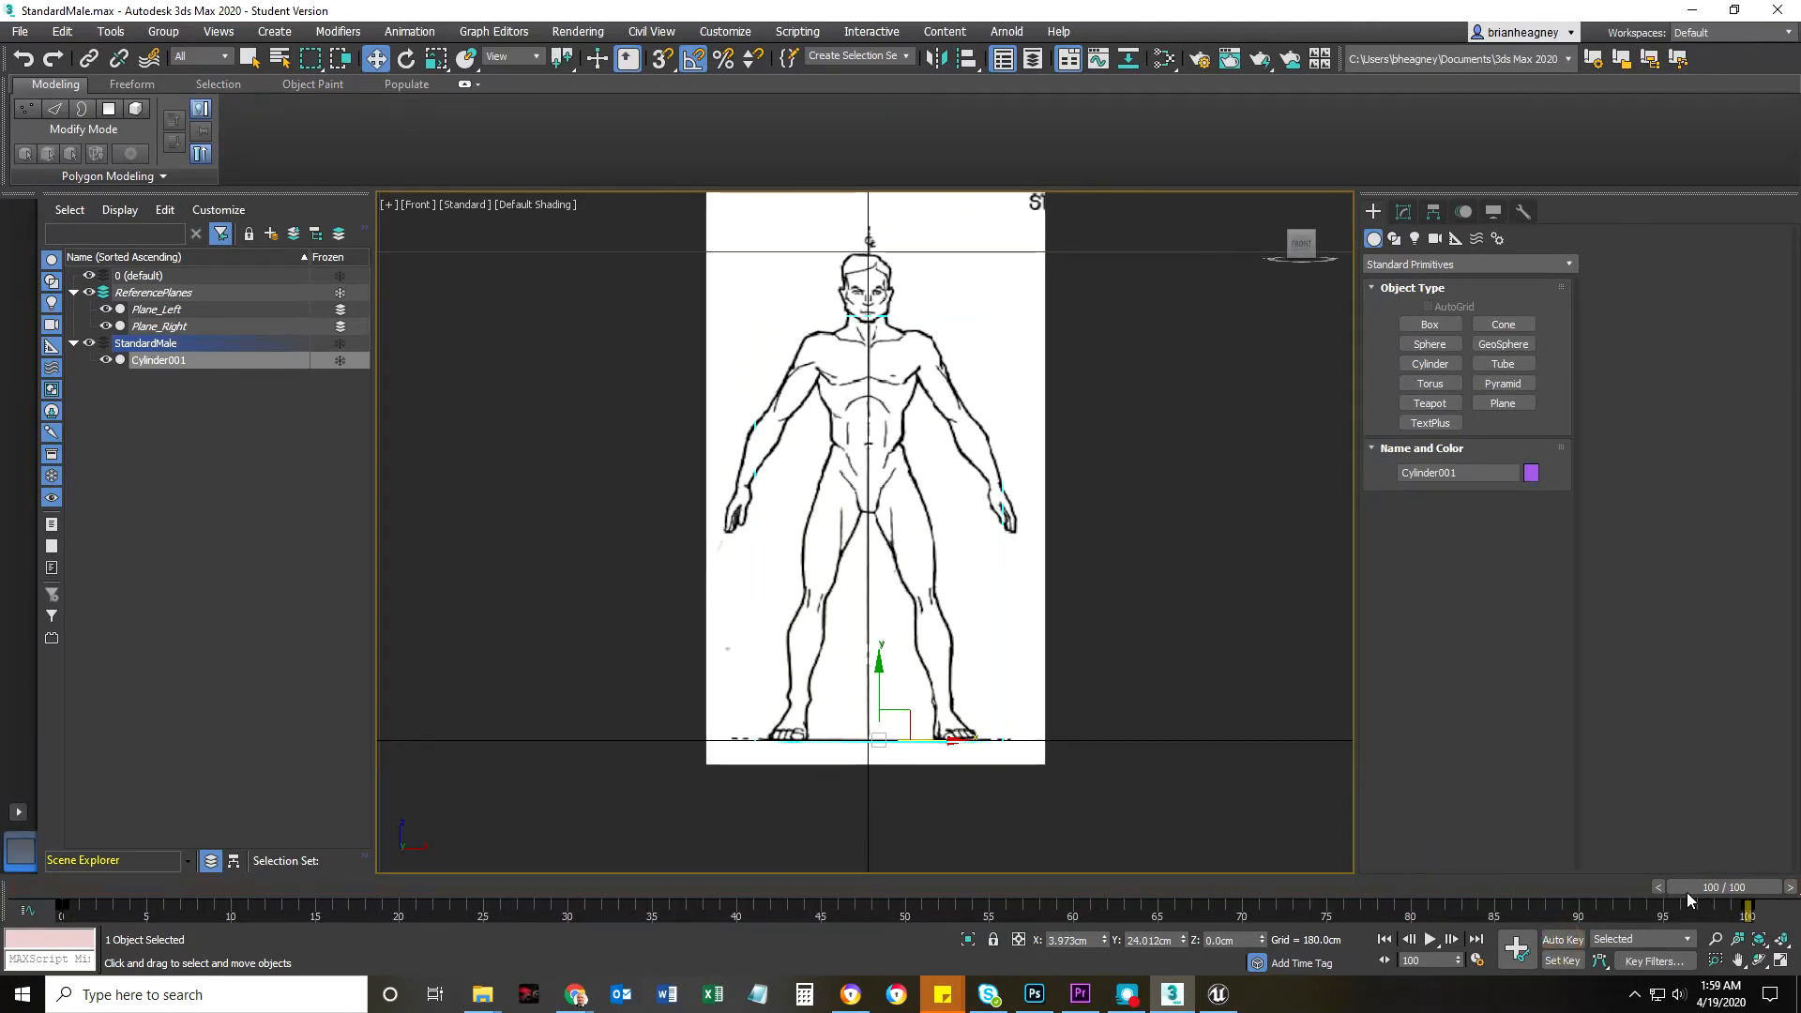
drag(1733, 890, 1005, 912)
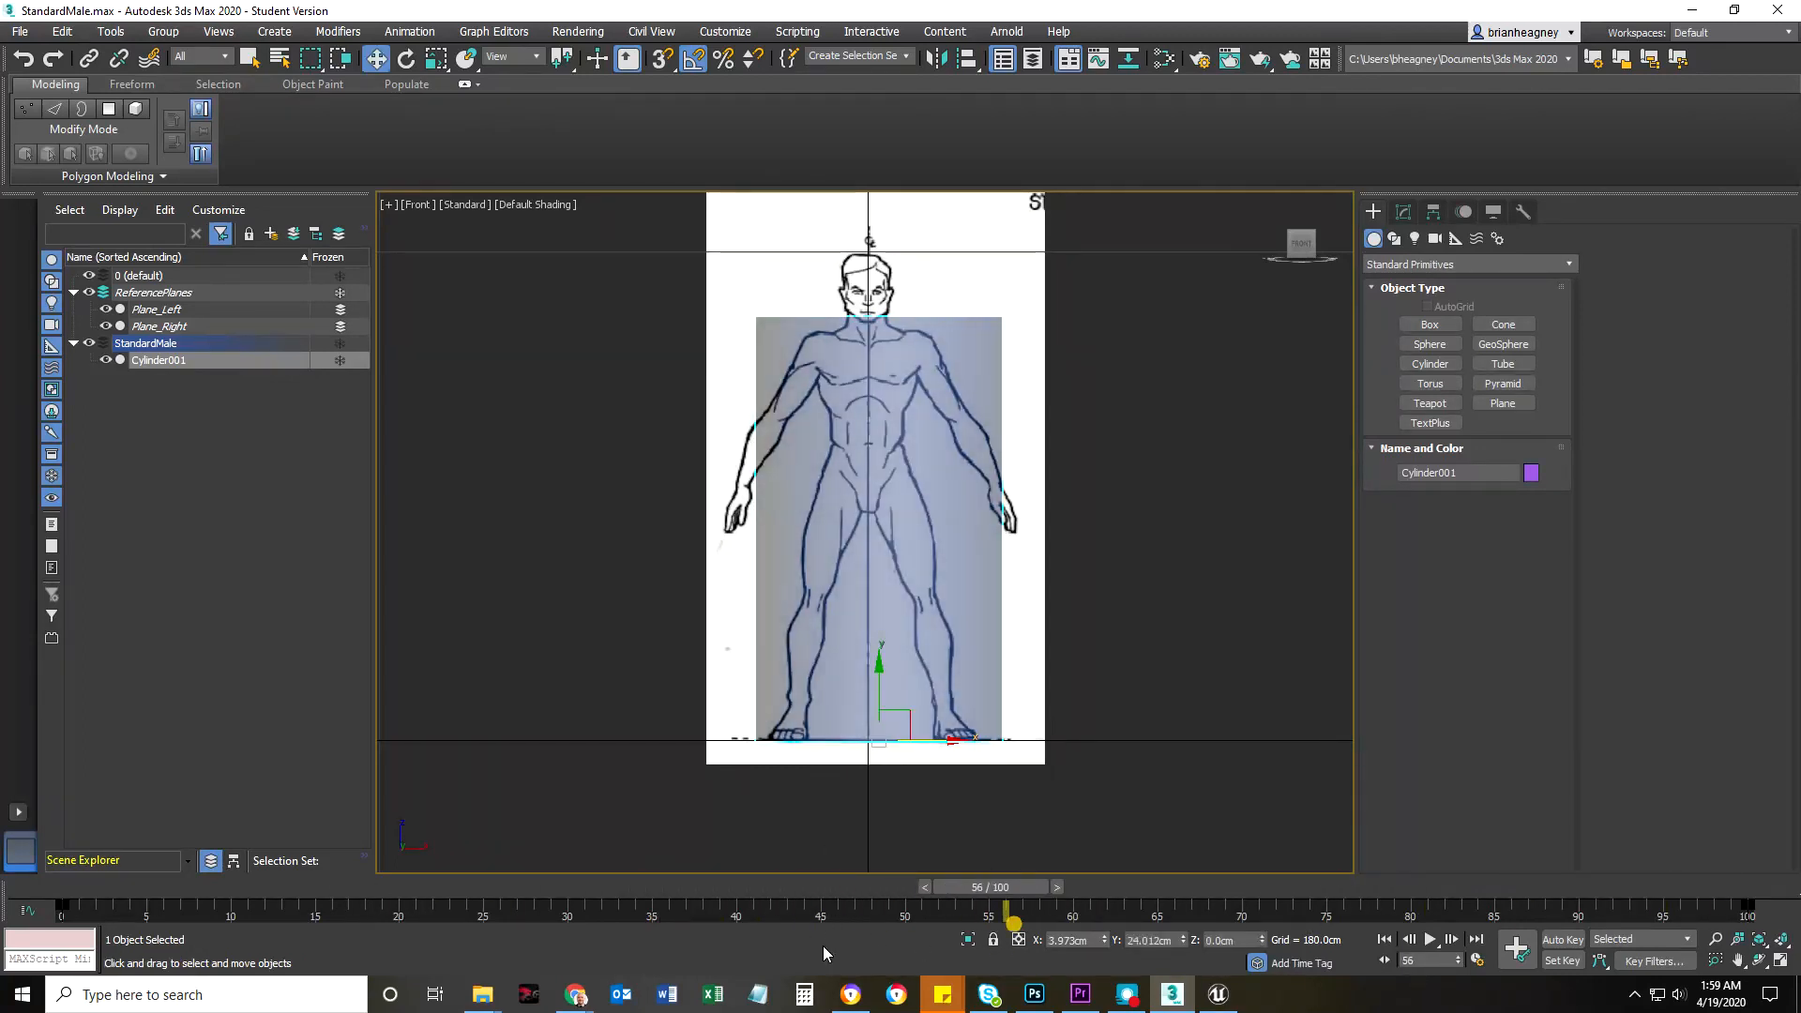